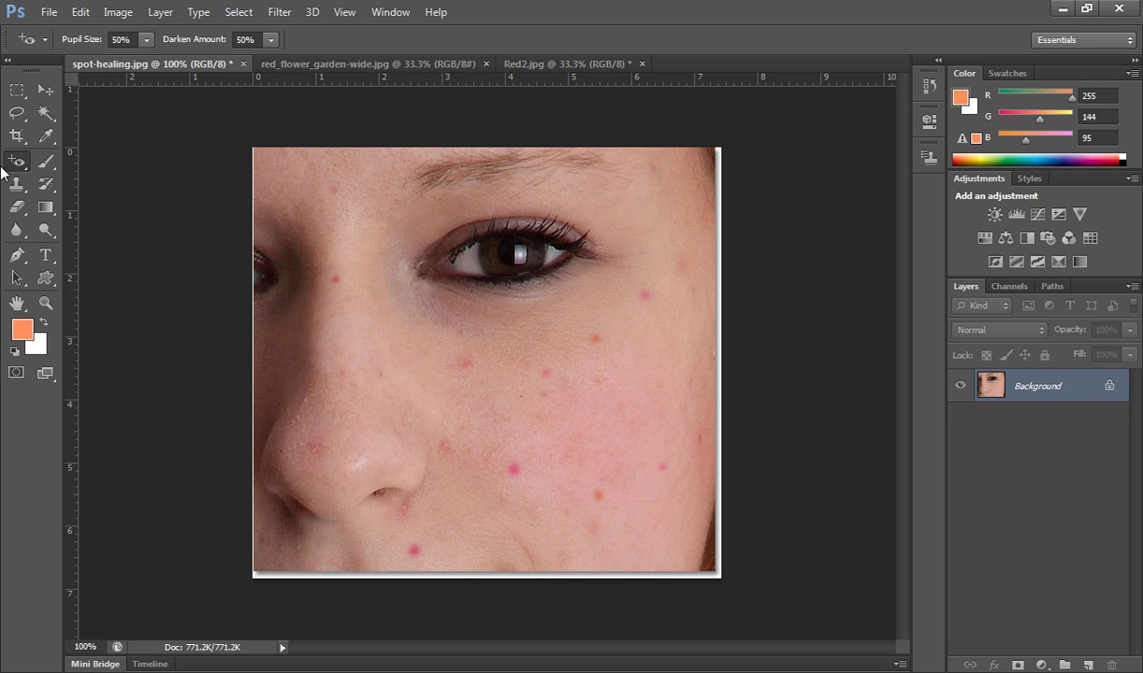
Use the Patch Tool to replace the large red blemish on the cheek beside the nose with clean skin
{"action": "right_click", "coordinate": [16, 161]}
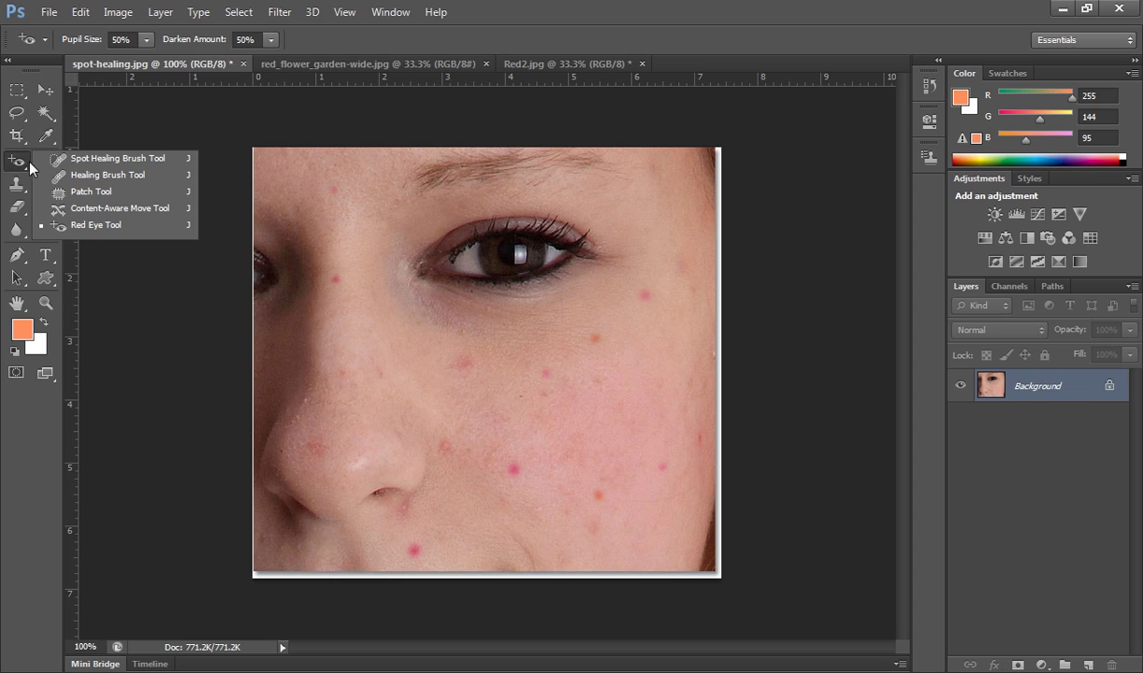
{"action": "left_click", "coordinate": [107, 194]}
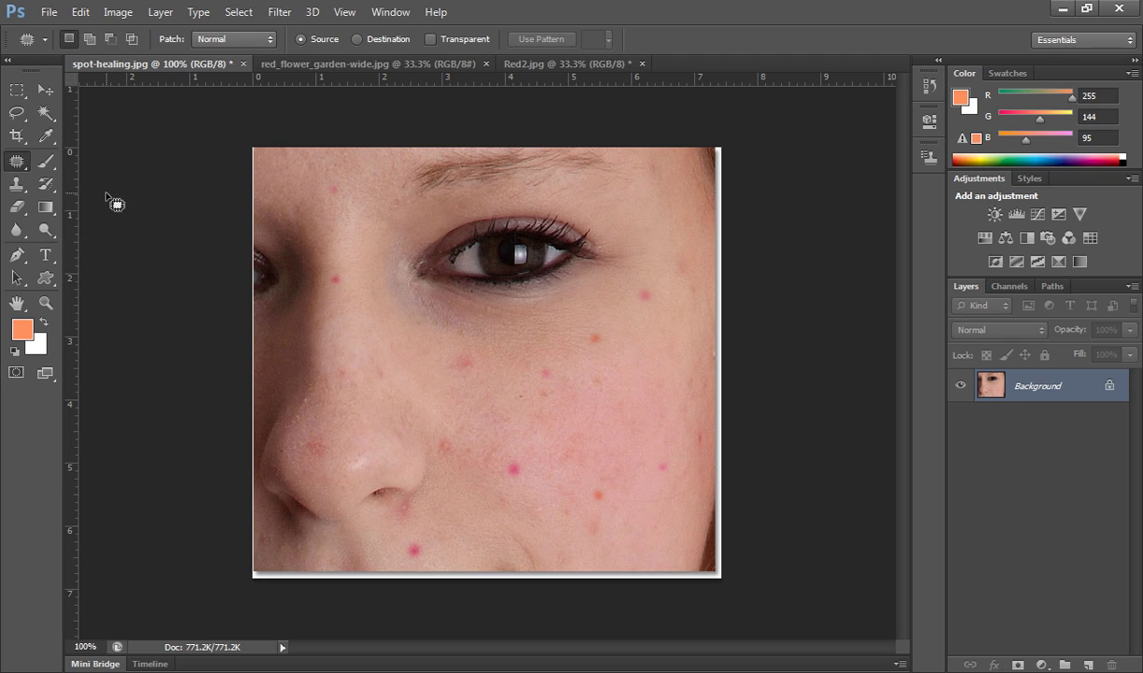
{"action": "right_click", "coordinate": [14, 164]}
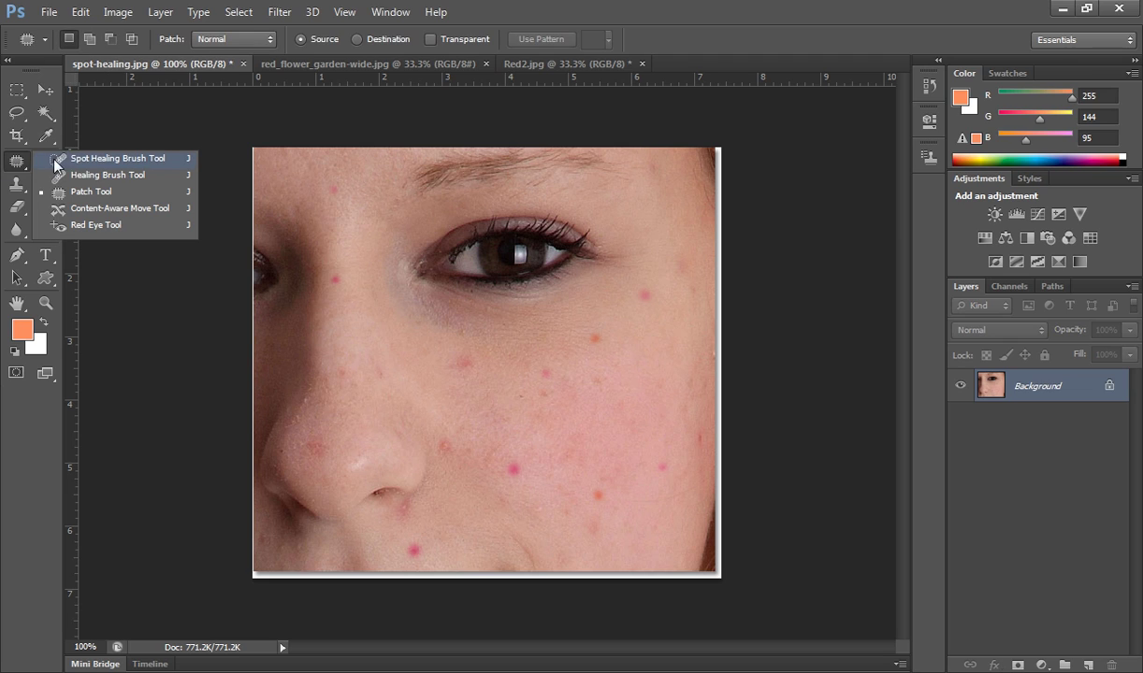
{"action": "left_click", "coordinate": [103, 193]}
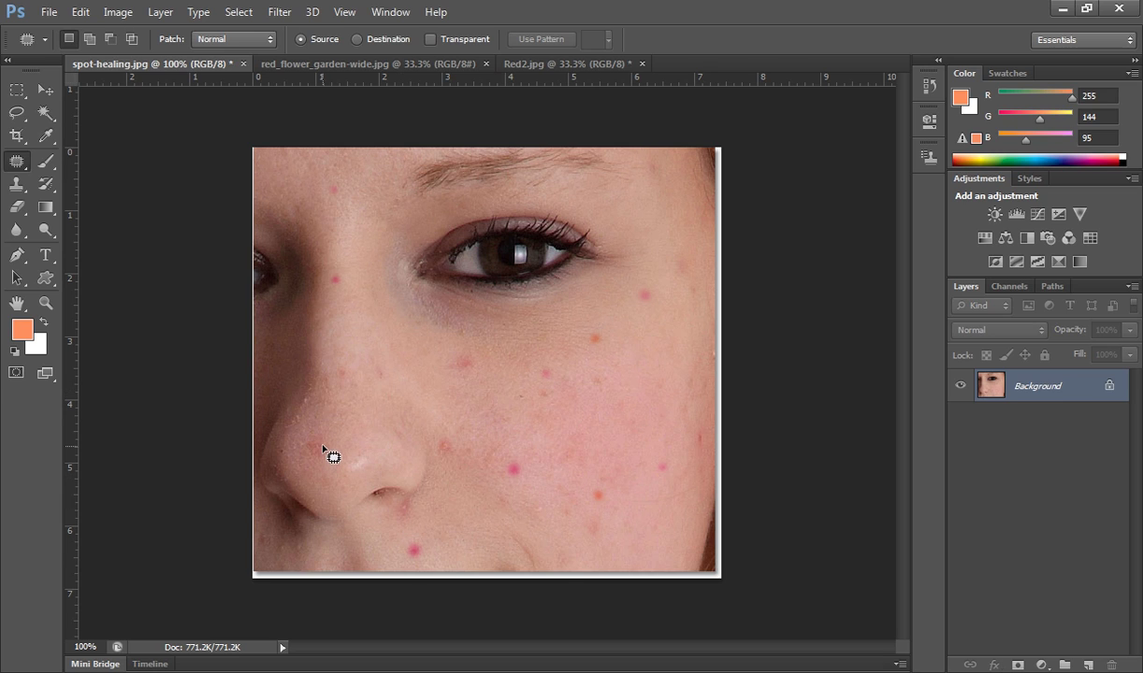
{"action": "left_click", "coordinate": [19, 164]}
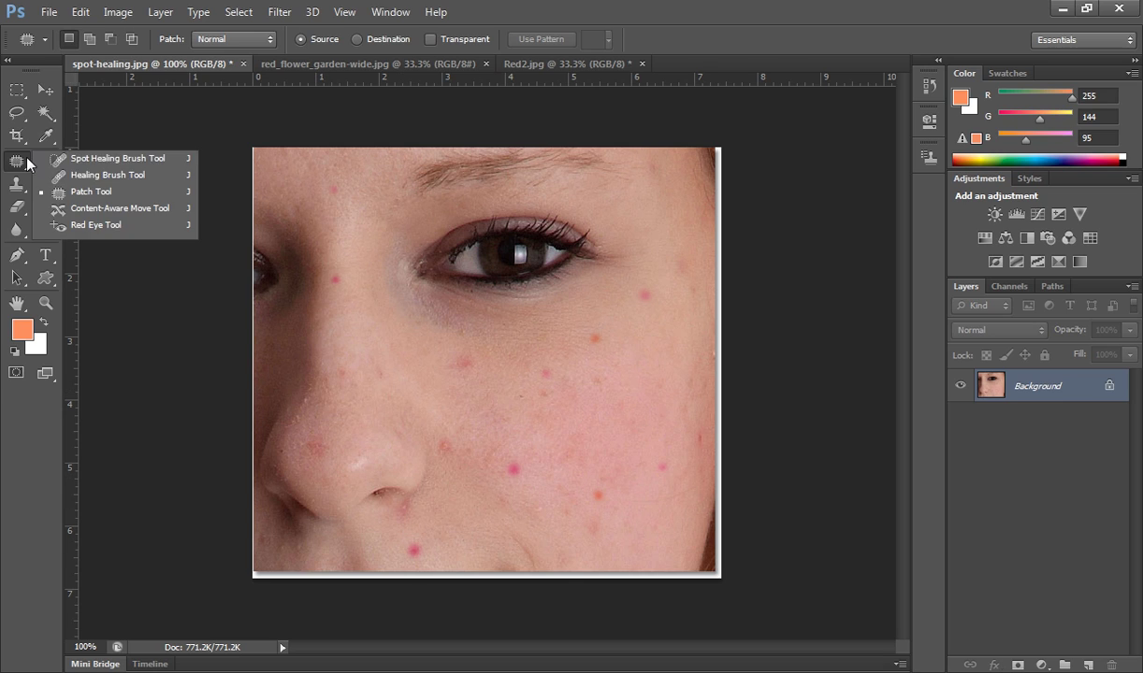
{"action": "left_click", "coordinate": [79, 192]}
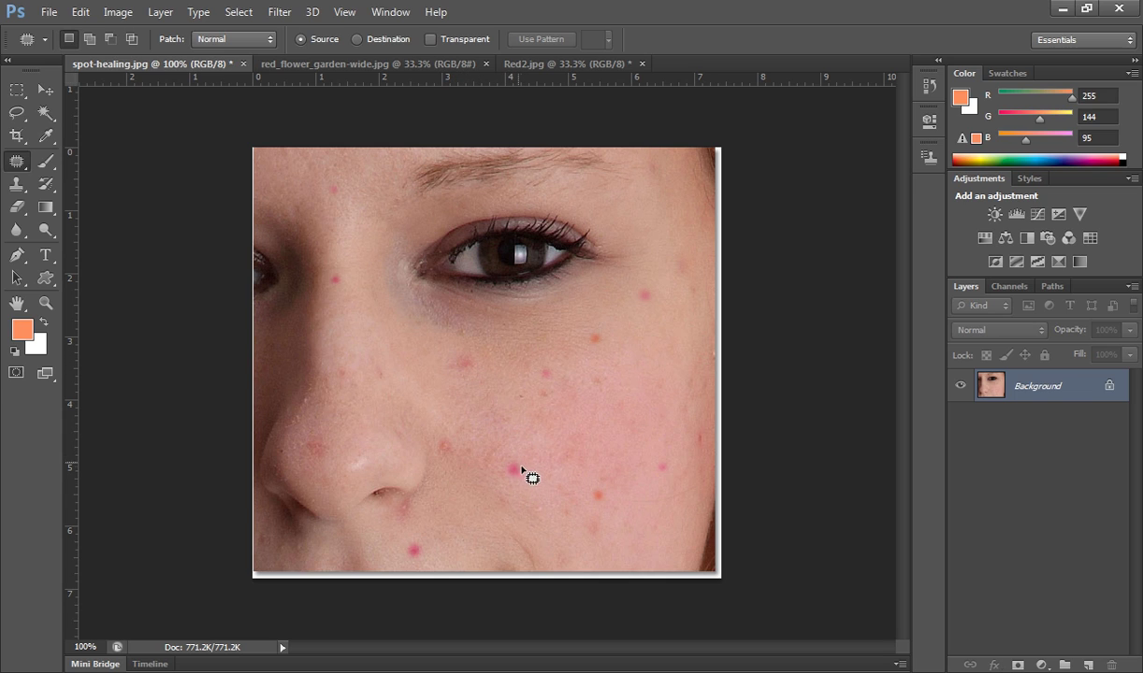
{"action": "mouse_move", "coordinate": [526, 479]}
{"action": "left_mouse_down"}
{"action": "mouse_move", "coordinate": [493, 446]}
{"action": "mouse_move", "coordinate": [529, 461]}
{"action": "mouse_move", "coordinate": [500, 484]}
{"action": "mouse_move", "coordinate": [490, 475]}
{"action": "mouse_move", "coordinate": [512, 465]}
{"action": "left_mouse_up"}
{"action": "key", "text": "ctrl+d"}
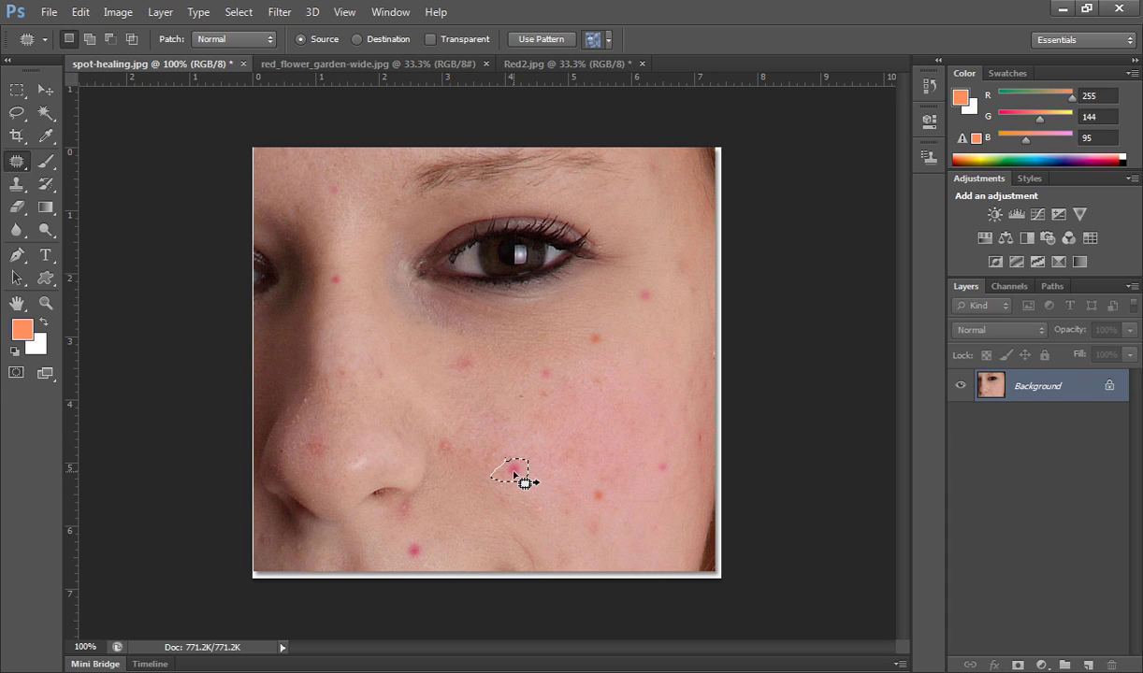
{"action": "left_click_drag", "start_coordinate": [510, 466], "coordinate": [510, 449]}
{"action": "key", "text": "ctrl+d"}
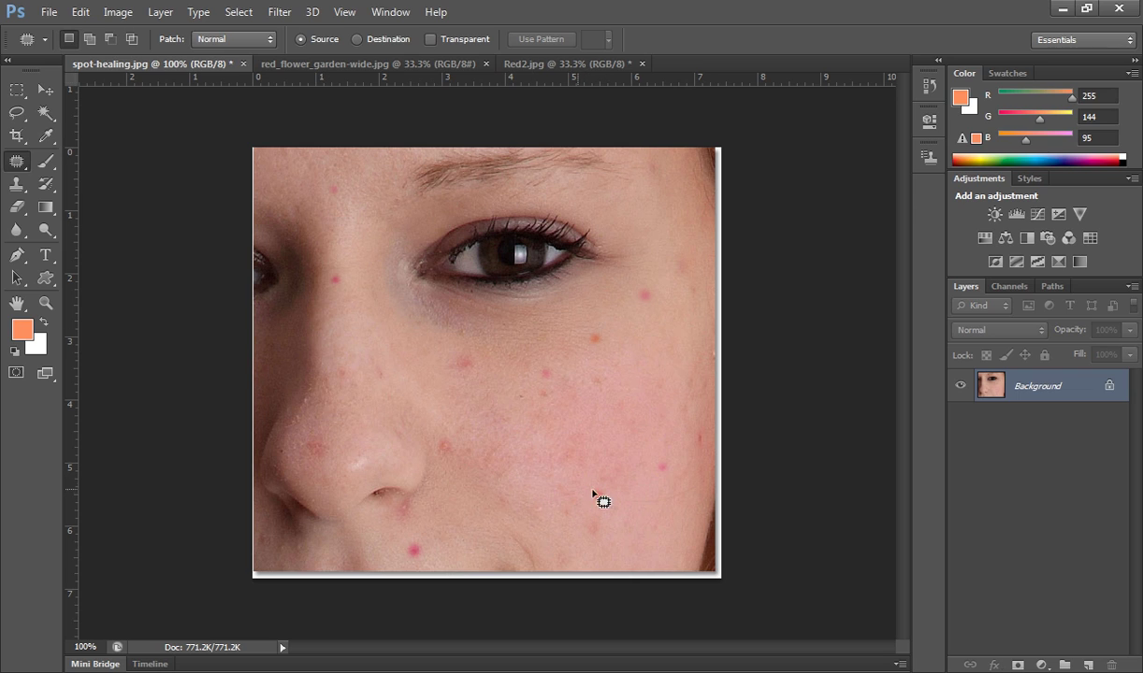
Patch the red spot above the lip and the orange spots on the lower cheek and below the eye
{"action": "mouse_move", "coordinate": [593, 489]}
{"action": "left_mouse_down"}
{"action": "mouse_move", "coordinate": [604, 482]}
{"action": "mouse_move", "coordinate": [601, 507]}
{"action": "mouse_move", "coordinate": [590, 499]}
{"action": "mouse_move", "coordinate": [598, 487]}
{"action": "mouse_move", "coordinate": [513, 466]}
{"action": "left_mouse_up"}
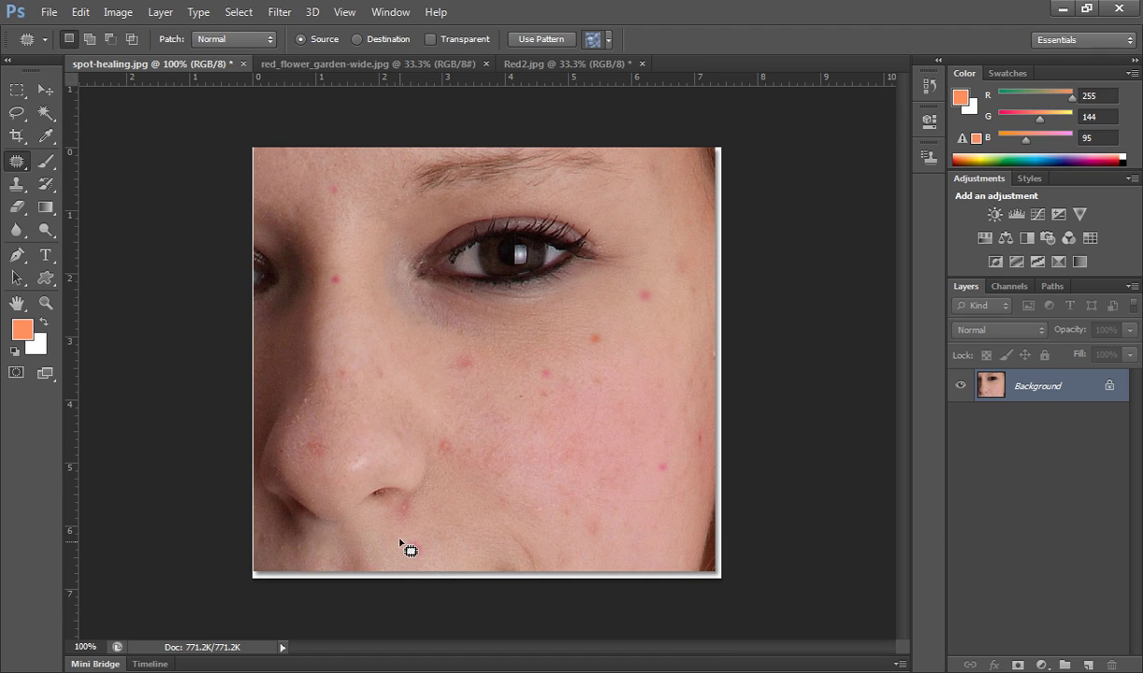
{"action": "left_click_drag", "start_coordinate": [432, 555], "coordinate": [417, 563]}
{"action": "left_click_drag", "start_coordinate": [412, 550], "coordinate": [452, 528]}
{"action": "mouse_move", "coordinate": [585, 329]}
{"action": "left_mouse_down"}
{"action": "mouse_move", "coordinate": [608, 331]}
{"action": "mouse_move", "coordinate": [605, 349]}
{"action": "mouse_move", "coordinate": [576, 354]}
{"action": "mouse_move", "coordinate": [594, 330]}
{"action": "mouse_move", "coordinate": [631, 354]}
{"action": "mouse_move", "coordinate": [620, 378]}
{"action": "mouse_move", "coordinate": [644, 379]}
{"action": "mouse_move", "coordinate": [607, 360]}
{"action": "mouse_move", "coordinate": [622, 373]}
{"action": "mouse_move", "coordinate": [617, 385]}
{"action": "mouse_move", "coordinate": [579, 385]}
{"action": "mouse_move", "coordinate": [615, 393]}
{"action": "mouse_move", "coordinate": [643, 372]}
{"action": "mouse_move", "coordinate": [640, 387]}
{"action": "mouse_move", "coordinate": [629, 371]}
{"action": "mouse_move", "coordinate": [643, 359]}
{"action": "mouse_move", "coordinate": [640, 379]}
{"action": "mouse_move", "coordinate": [633, 361]}
{"action": "left_mouse_up"}
{"action": "key", "text": "ctrl+d"}
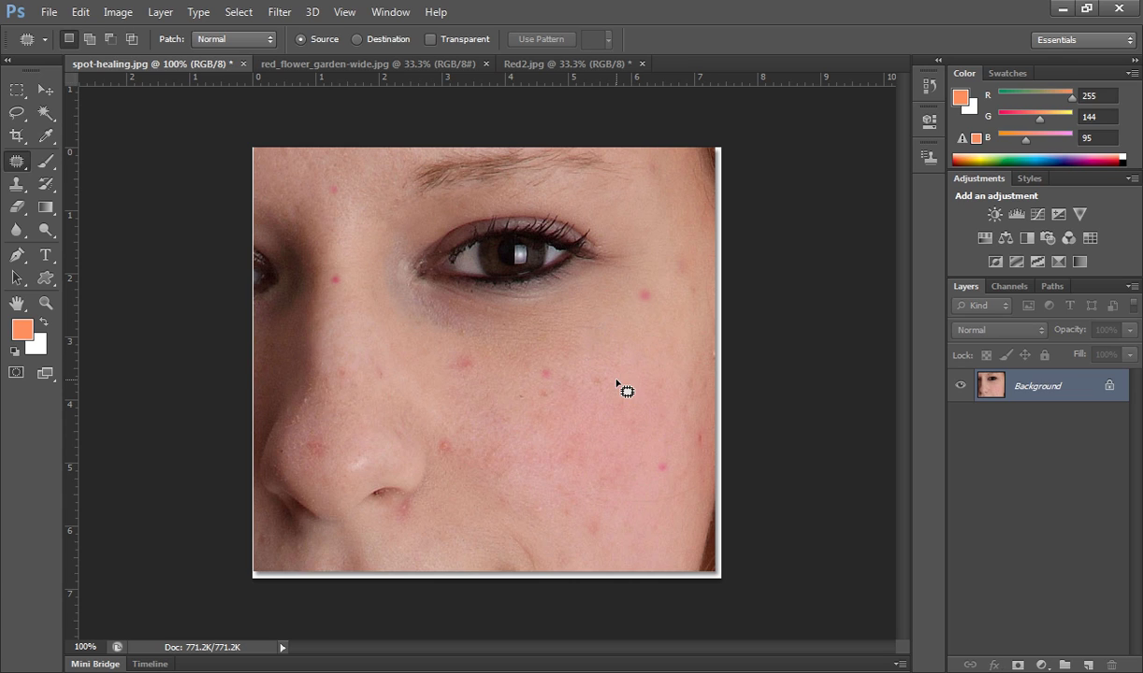
Patch the remaining red spots across the cheek, from beside the outer eye corner down to the lower cheek
{"action": "mouse_move", "coordinate": [627, 283]}
{"action": "left_mouse_down"}
{"action": "mouse_move", "coordinate": [653, 294]}
{"action": "mouse_move", "coordinate": [642, 320]}
{"action": "mouse_move", "coordinate": [632, 298]}
{"action": "mouse_move", "coordinate": [651, 291]}
{"action": "mouse_move", "coordinate": [653, 301]}
{"action": "mouse_move", "coordinate": [642, 344]}
{"action": "mouse_move", "coordinate": [625, 348]}
{"action": "left_mouse_up"}
{"action": "mouse_move", "coordinate": [525, 356]}
{"action": "left_mouse_down"}
{"action": "mouse_move", "coordinate": [560, 393]}
{"action": "mouse_move", "coordinate": [542, 400]}
{"action": "mouse_move", "coordinate": [525, 359]}
{"action": "left_mouse_up"}
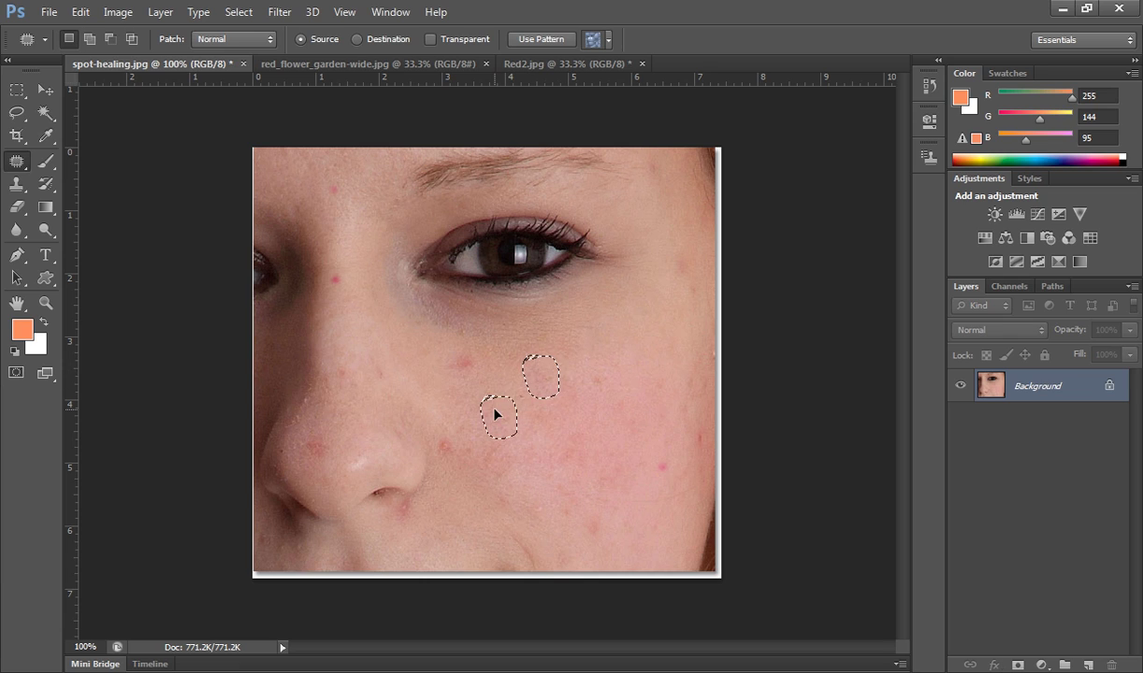
{"action": "left_click_drag", "start_coordinate": [496, 415], "coordinate": [494, 412]}
{"action": "mouse_move", "coordinate": [448, 357]}
{"action": "left_mouse_down"}
{"action": "mouse_move", "coordinate": [474, 342]}
{"action": "mouse_move", "coordinate": [482, 365]}
{"action": "mouse_move", "coordinate": [452, 381]}
{"action": "mouse_move", "coordinate": [434, 357]}
{"action": "mouse_move", "coordinate": [454, 348]}
{"action": "mouse_move", "coordinate": [519, 381]}
{"action": "mouse_move", "coordinate": [460, 456]}
{"action": "mouse_move", "coordinate": [436, 460]}
{"action": "mouse_move", "coordinate": [424, 436]}
{"action": "mouse_move", "coordinate": [509, 426]}
{"action": "left_mouse_up"}
{"action": "mouse_move", "coordinate": [657, 457]}
{"action": "left_mouse_down"}
{"action": "mouse_move", "coordinate": [670, 483]}
{"action": "mouse_move", "coordinate": [644, 472]}
{"action": "mouse_move", "coordinate": [662, 457]}
{"action": "mouse_move", "coordinate": [622, 427]}
{"action": "mouse_move", "coordinate": [602, 538]}
{"action": "mouse_move", "coordinate": [589, 543]}
{"action": "mouse_move", "coordinate": [576, 516]}
{"action": "mouse_move", "coordinate": [627, 505]}
{"action": "left_mouse_up"}
{"action": "key", "text": "ctrl+d"}
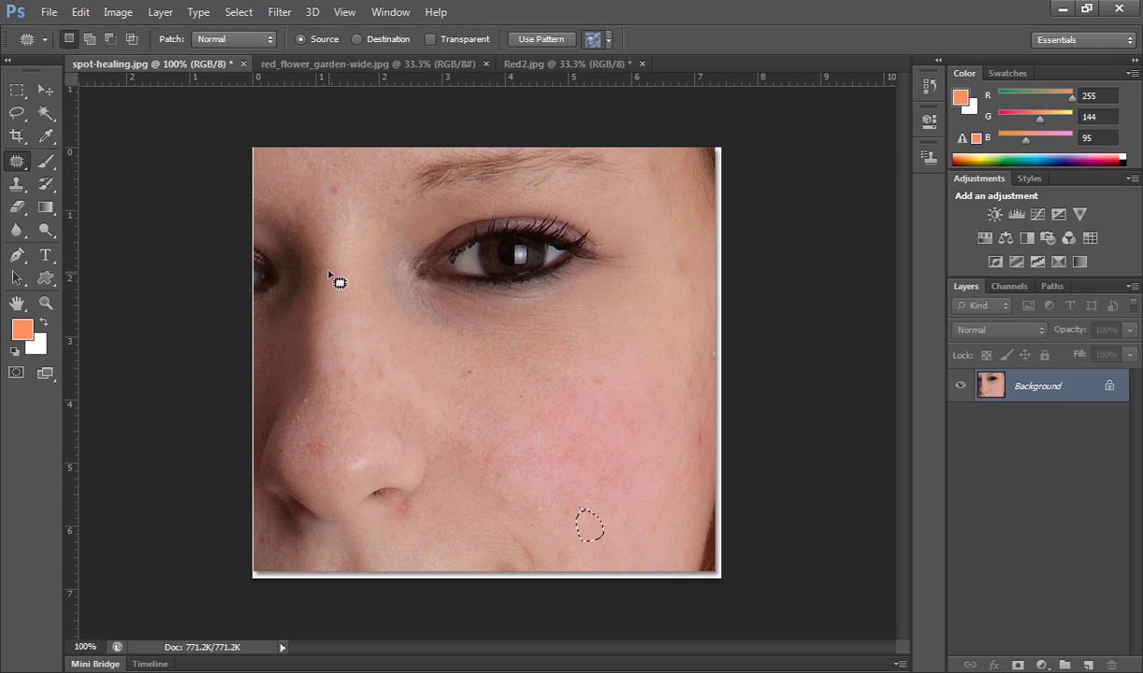
Patch the red blemishes on the nose bridge, the forehead and the shaded side of the nose tip
{"action": "mouse_move", "coordinate": [329, 272]}
{"action": "left_mouse_down"}
{"action": "mouse_move", "coordinate": [348, 288]}
{"action": "mouse_move", "coordinate": [327, 295]}
{"action": "mouse_move", "coordinate": [332, 269]}
{"action": "mouse_move", "coordinate": [347, 286]}
{"action": "left_mouse_up"}
{"action": "left_click_drag", "start_coordinate": [339, 328], "coordinate": [340, 327]}
{"action": "mouse_move", "coordinate": [339, 178]}
{"action": "left_mouse_down"}
{"action": "mouse_move", "coordinate": [352, 186]}
{"action": "mouse_move", "coordinate": [319, 199]}
{"action": "mouse_move", "coordinate": [329, 178]}
{"action": "left_mouse_up"}
{"action": "left_click", "coordinate": [317, 433]}
{"action": "mouse_move", "coordinate": [317, 433]}
{"action": "left_mouse_down"}
{"action": "mouse_move", "coordinate": [314, 459]}
{"action": "mouse_move", "coordinate": [319, 440]}
{"action": "mouse_move", "coordinate": [332, 467]}
{"action": "mouse_move", "coordinate": [350, 442]}
{"action": "mouse_move", "coordinate": [339, 427]}
{"action": "left_mouse_up"}
{"action": "key", "text": "ctrl+d"}
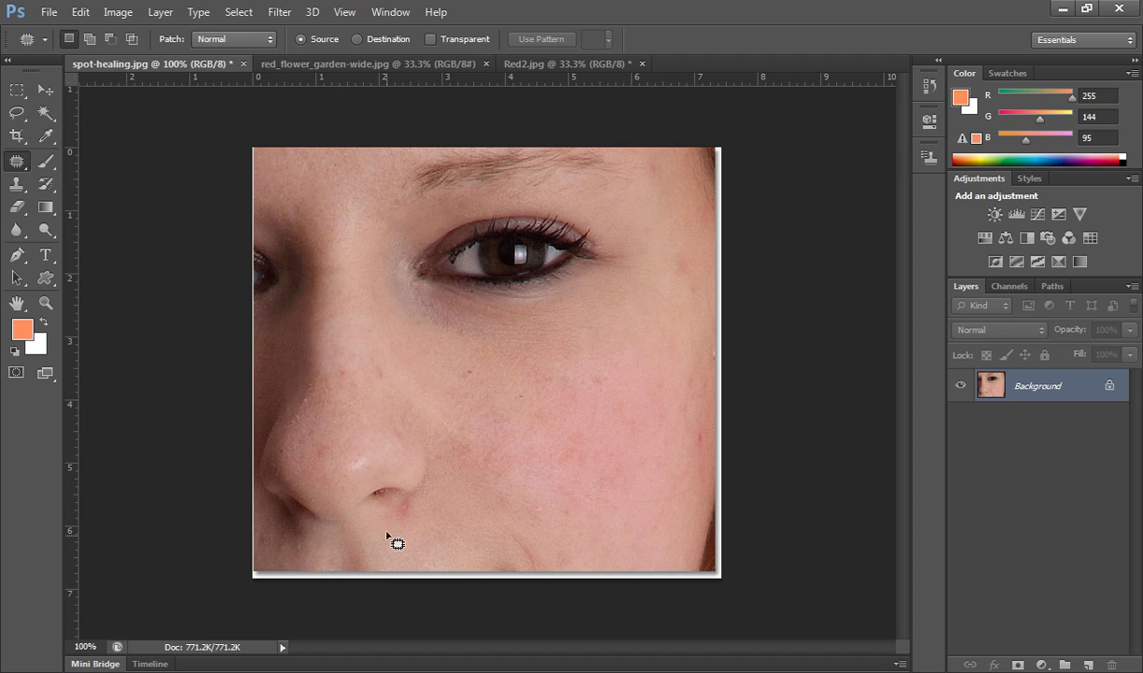
Patch the redness below the nostril and touch up the shaded side of the nose tip again
{"action": "mouse_move", "coordinate": [381, 502]}
{"action": "left_mouse_down"}
{"action": "mouse_move", "coordinate": [421, 498]}
{"action": "mouse_move", "coordinate": [395, 515]}
{"action": "mouse_move", "coordinate": [380, 510]}
{"action": "mouse_move", "coordinate": [400, 507]}
{"action": "mouse_move", "coordinate": [386, 533]}
{"action": "left_mouse_up"}
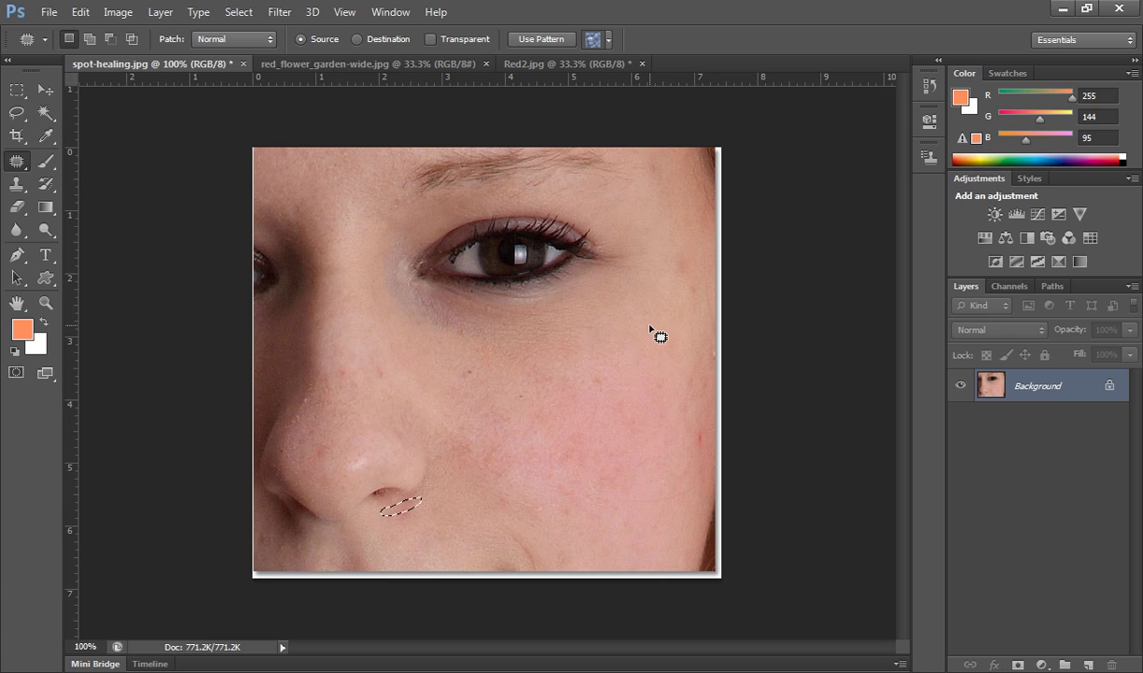
{"action": "key", "text": "ctrl+d"}
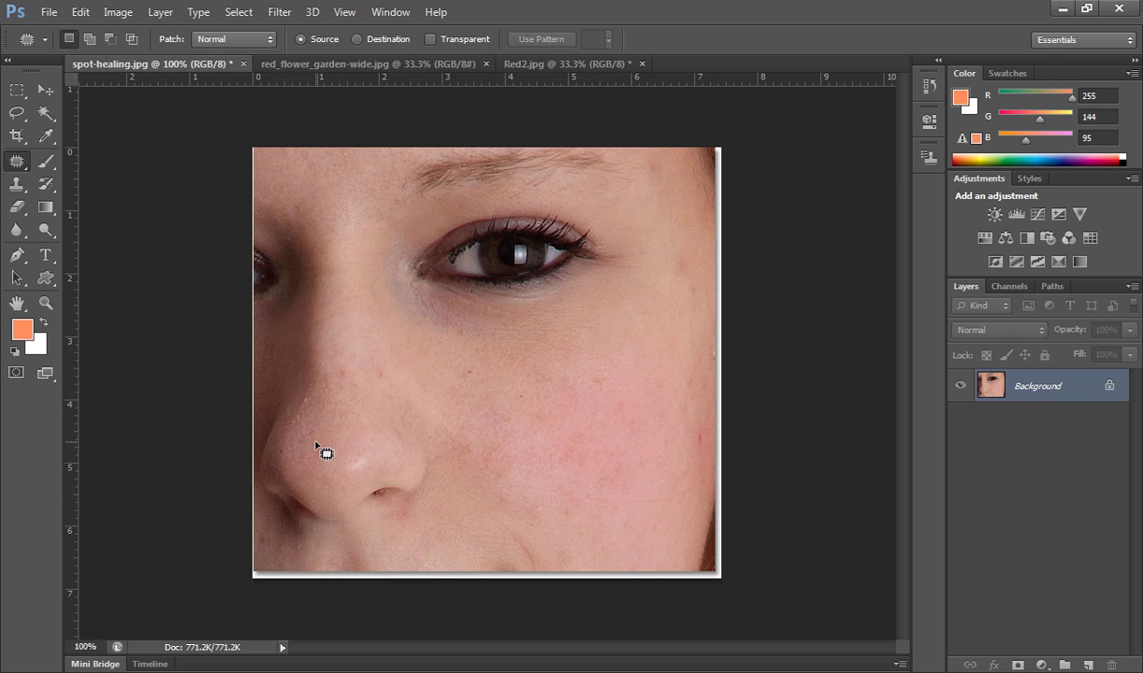
{"action": "mouse_move", "coordinate": [306, 432]}
{"action": "left_mouse_down"}
{"action": "mouse_move", "coordinate": [327, 445]}
{"action": "mouse_move", "coordinate": [311, 452]}
{"action": "mouse_move", "coordinate": [300, 443]}
{"action": "mouse_move", "coordinate": [319, 440]}
{"action": "left_mouse_up"}
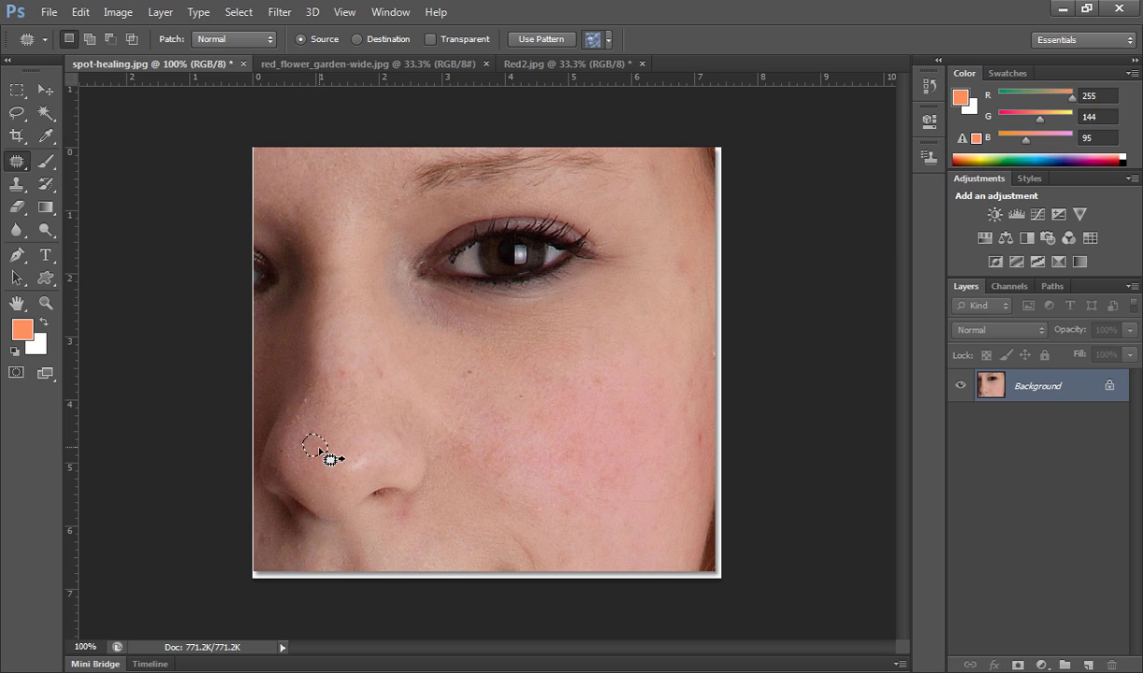
{"action": "left_click", "coordinate": [21, 162]}
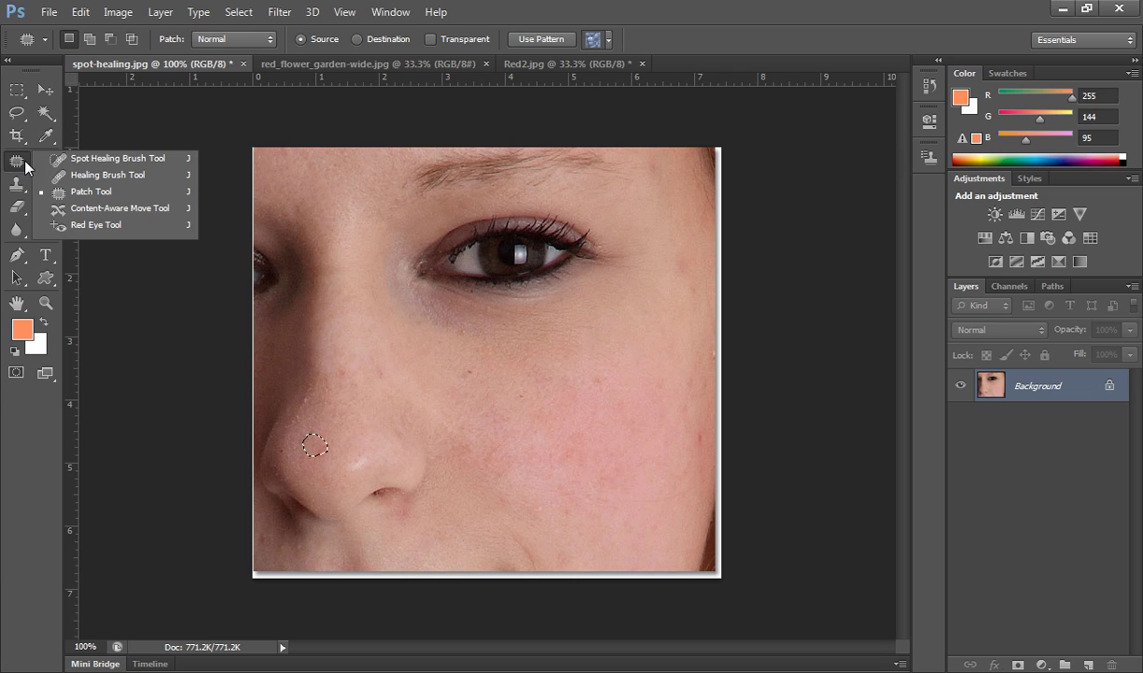
{"action": "left_click", "coordinate": [95, 161]}
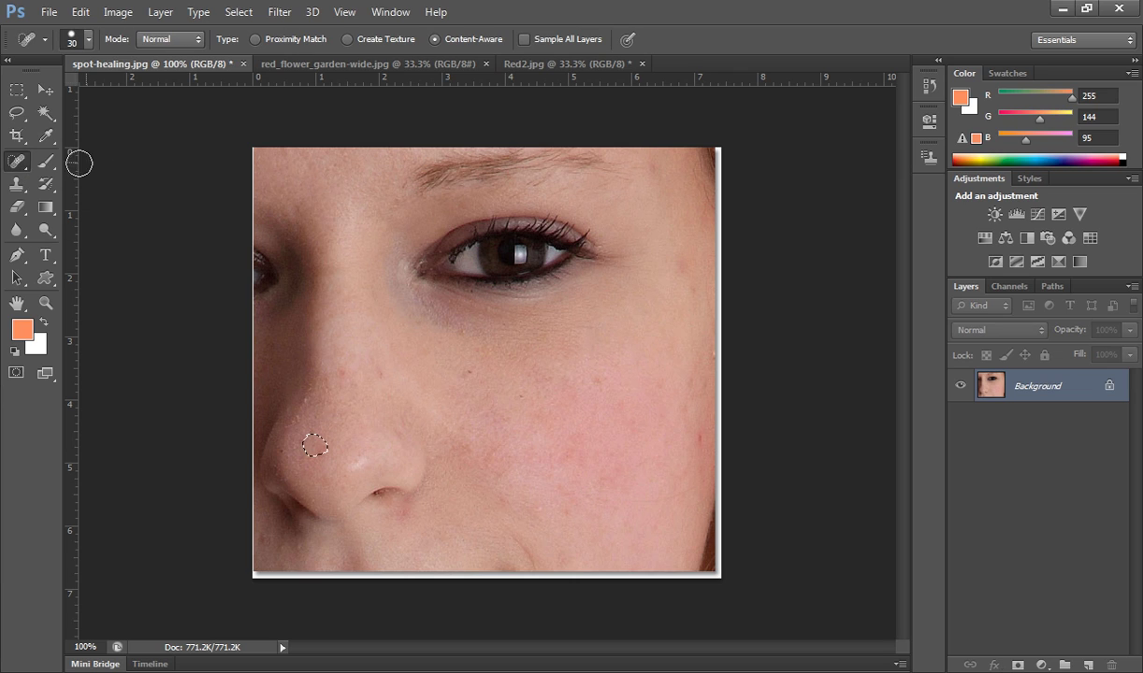
{"action": "left_click", "coordinate": [19, 162]}
{"action": "left_click", "coordinate": [91, 192]}
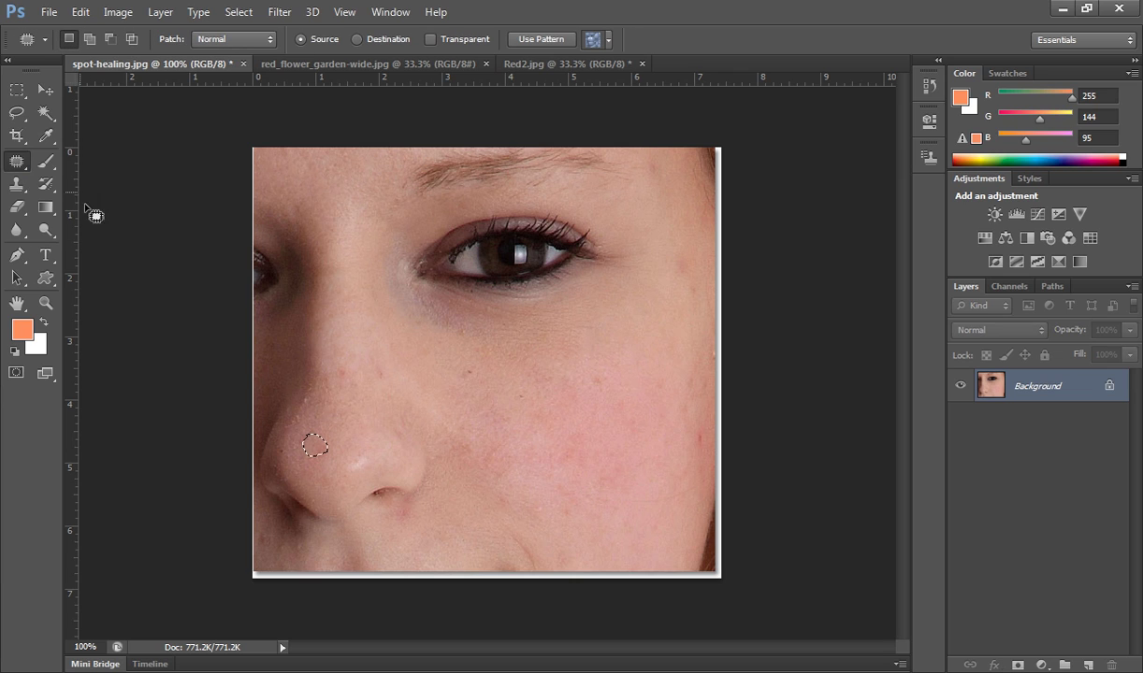
{"action": "left_click", "coordinate": [282, 407]}
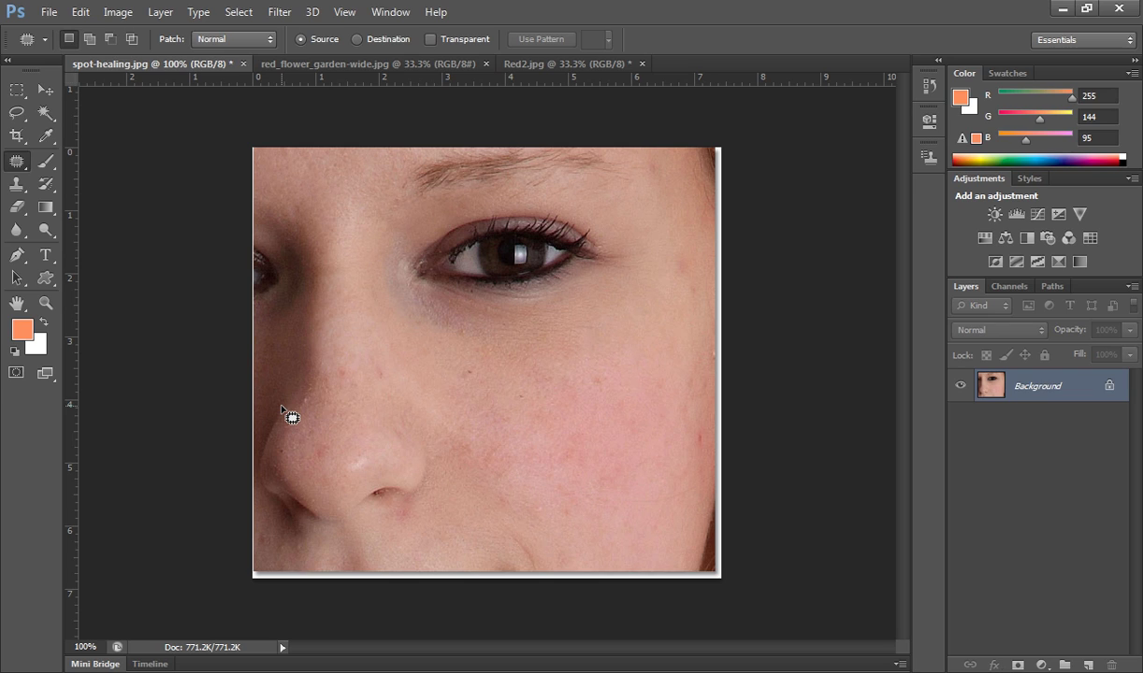
Activate the Content-Aware Move Tool and switch to the red_flower_garden-wide.jpg image
{"action": "right_click", "coordinate": [25, 163]}
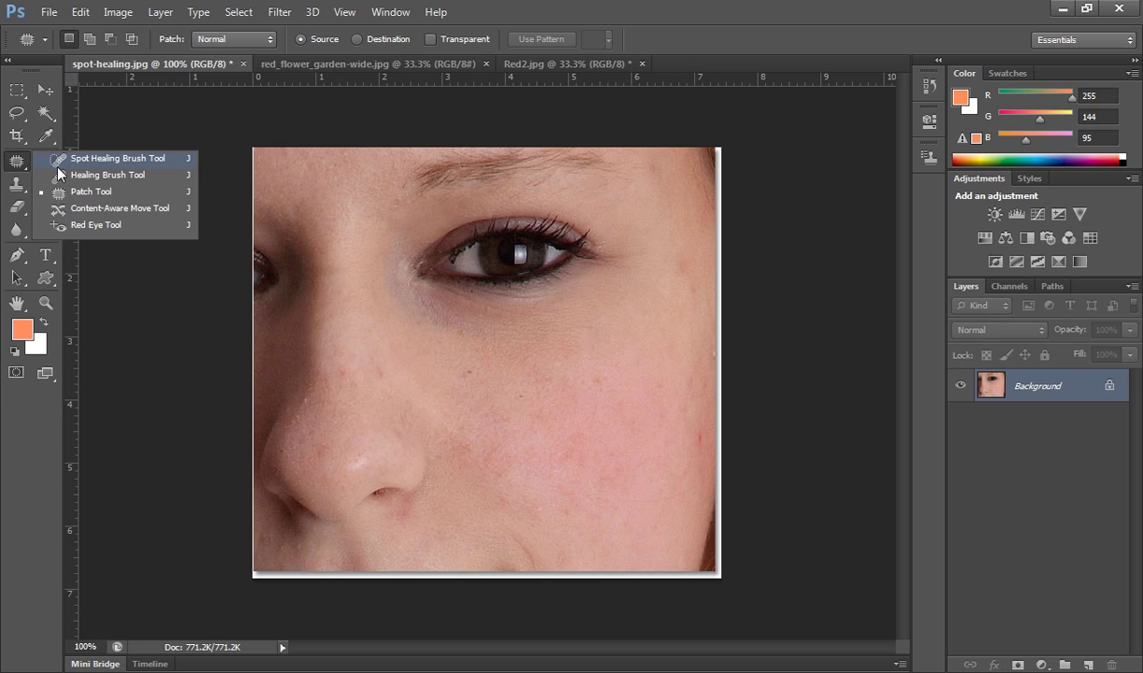
{"action": "left_click", "coordinate": [115, 210]}
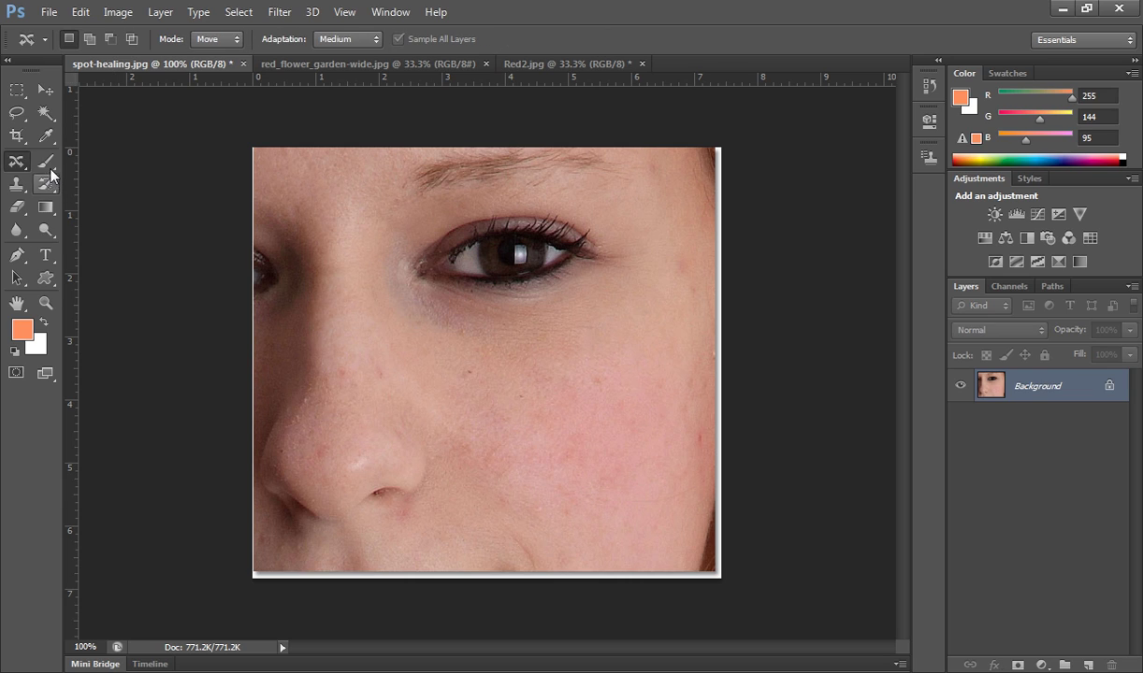
{"action": "right_click", "coordinate": [19, 166]}
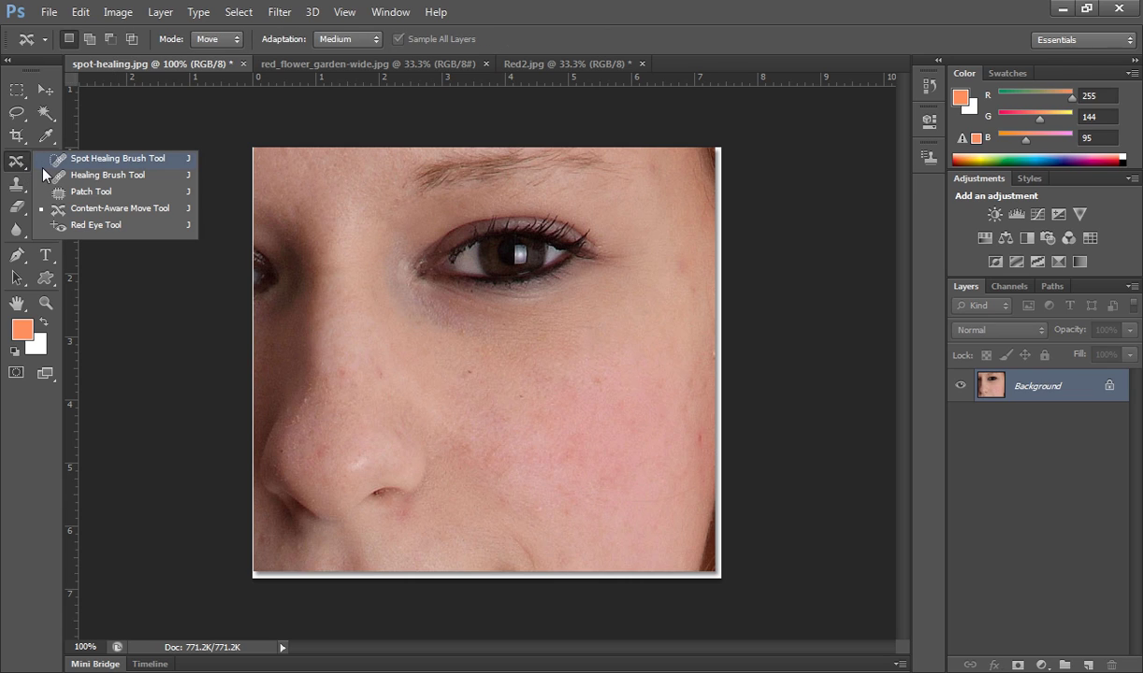
{"action": "left_click", "coordinate": [111, 214]}
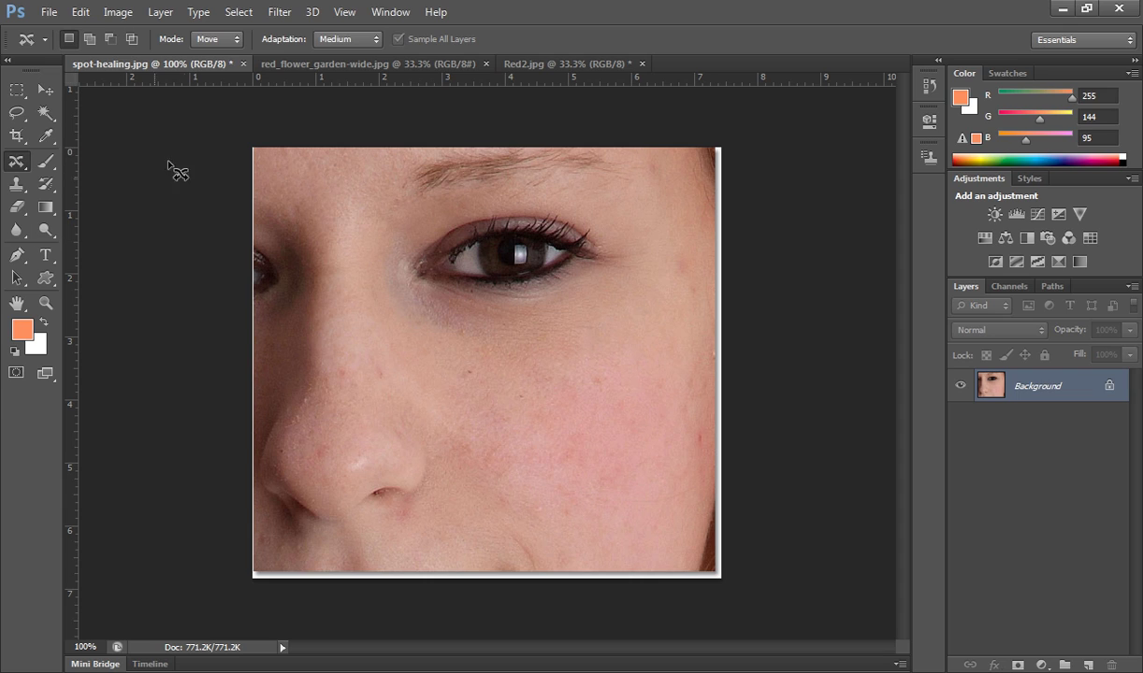
{"action": "left_click", "coordinate": [323, 69]}
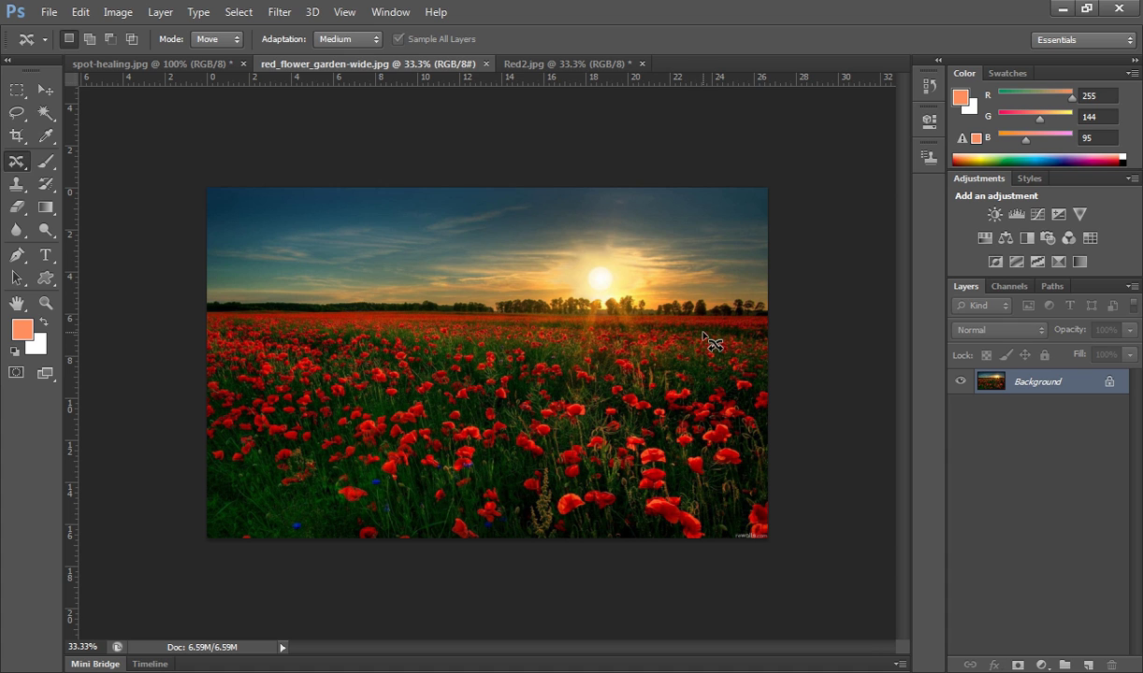
Select a tall rectangle of poppies, about 3 by 6 ruler units, in the lower field with the Rectangular Marquee Tool and cut it
{"action": "left_click", "coordinate": [542, 318], "text": "ctrl"}
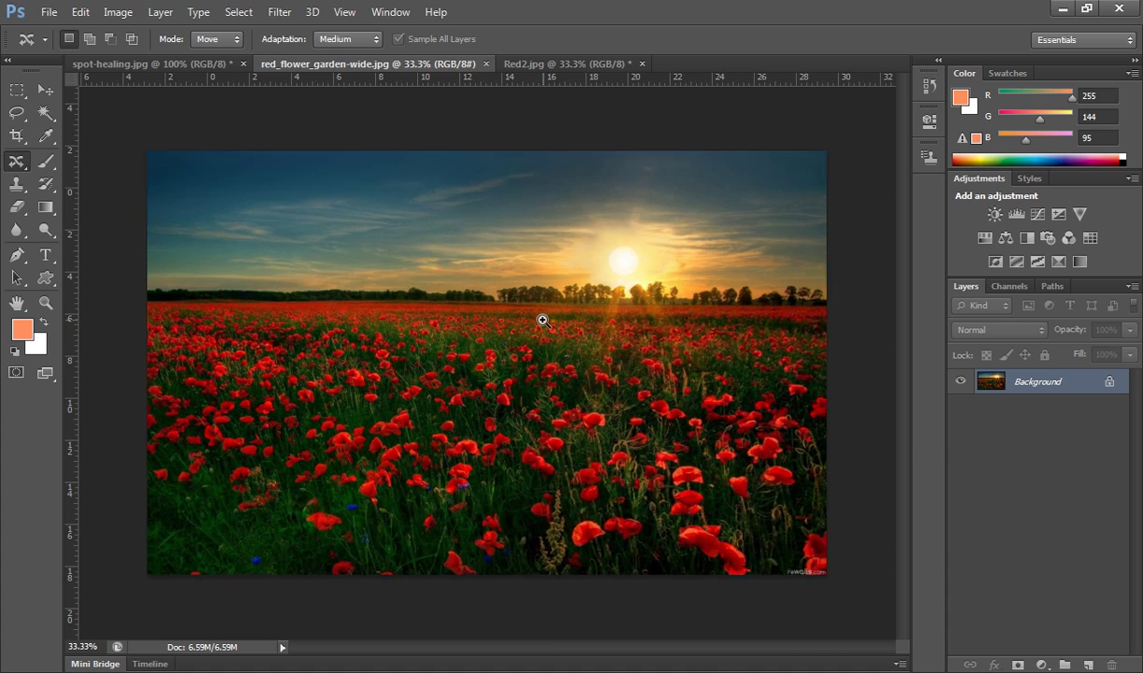
{"action": "left_click_drag", "start_coordinate": [470, 436], "coordinate": [493, 381]}
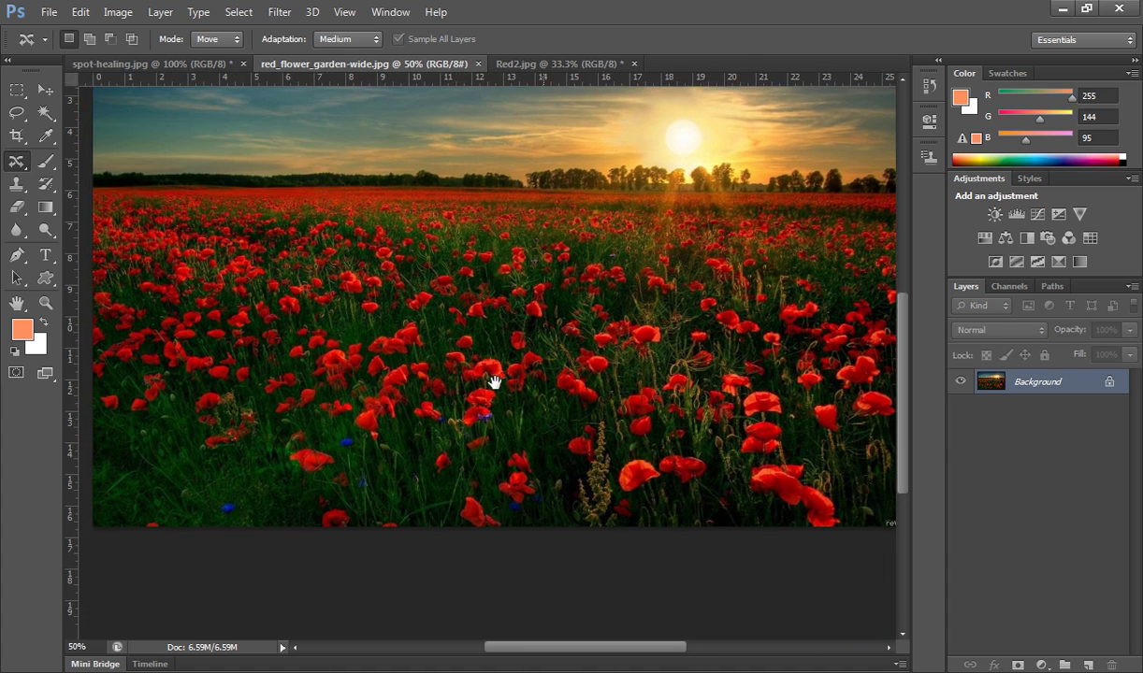
{"action": "left_click", "coordinate": [441, 381], "text": "ctrl"}
{"action": "left_click_drag", "start_coordinate": [390, 352], "coordinate": [546, 388]}
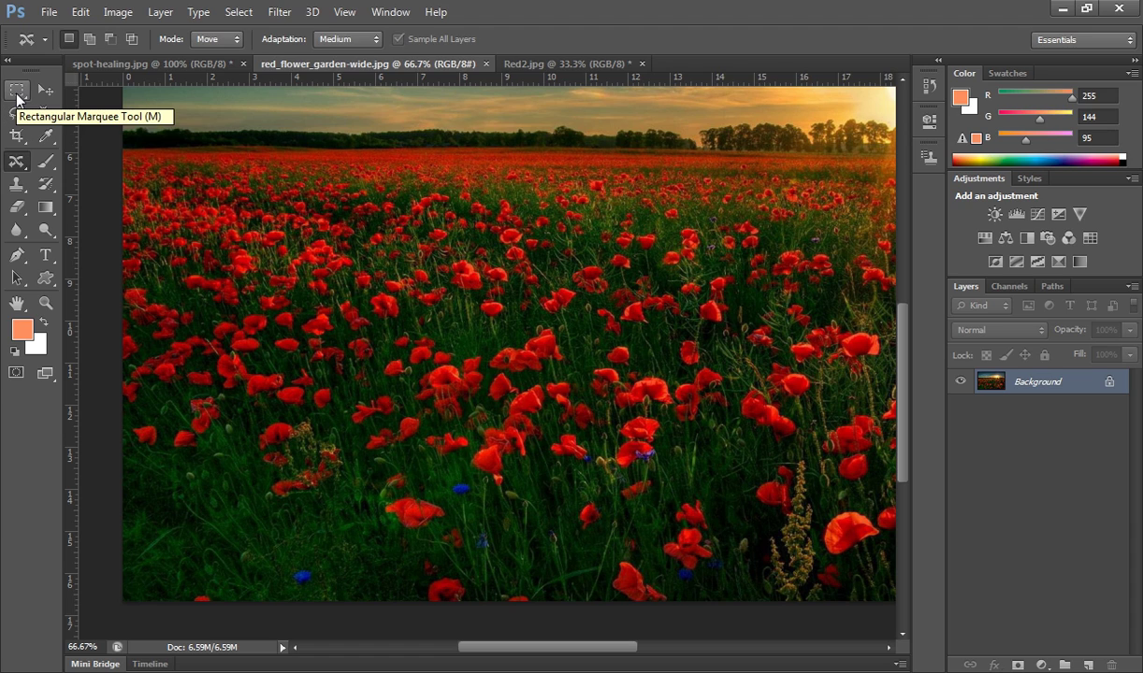
{"action": "left_click", "coordinate": [17, 95]}
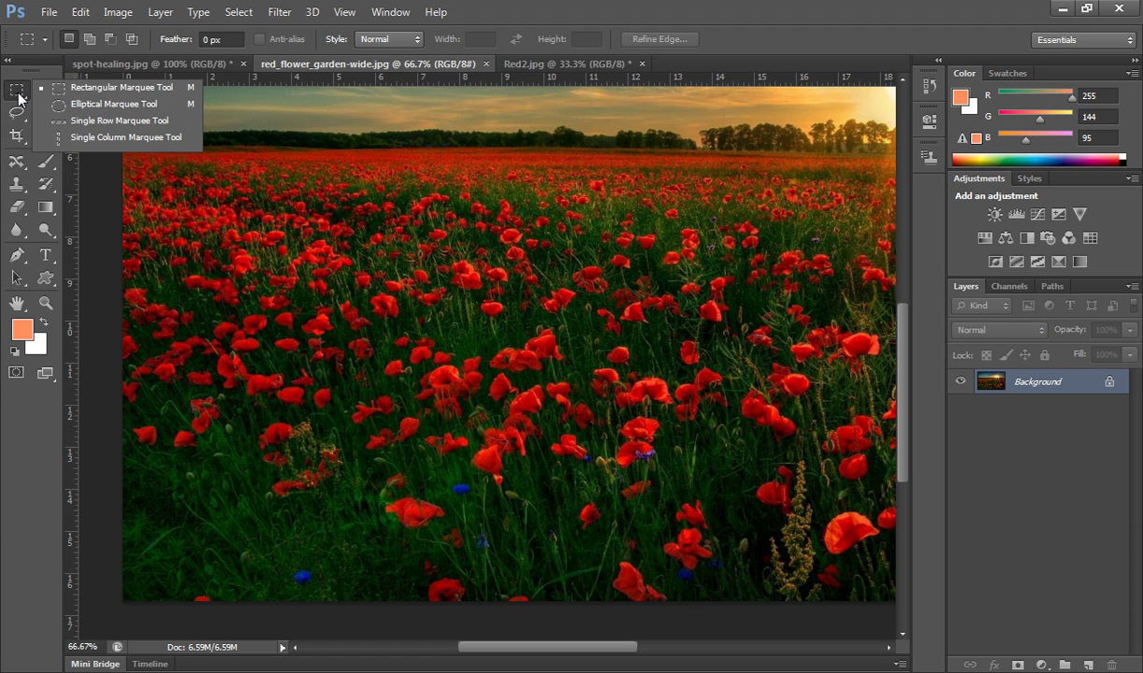
{"action": "left_click", "coordinate": [78, 91]}
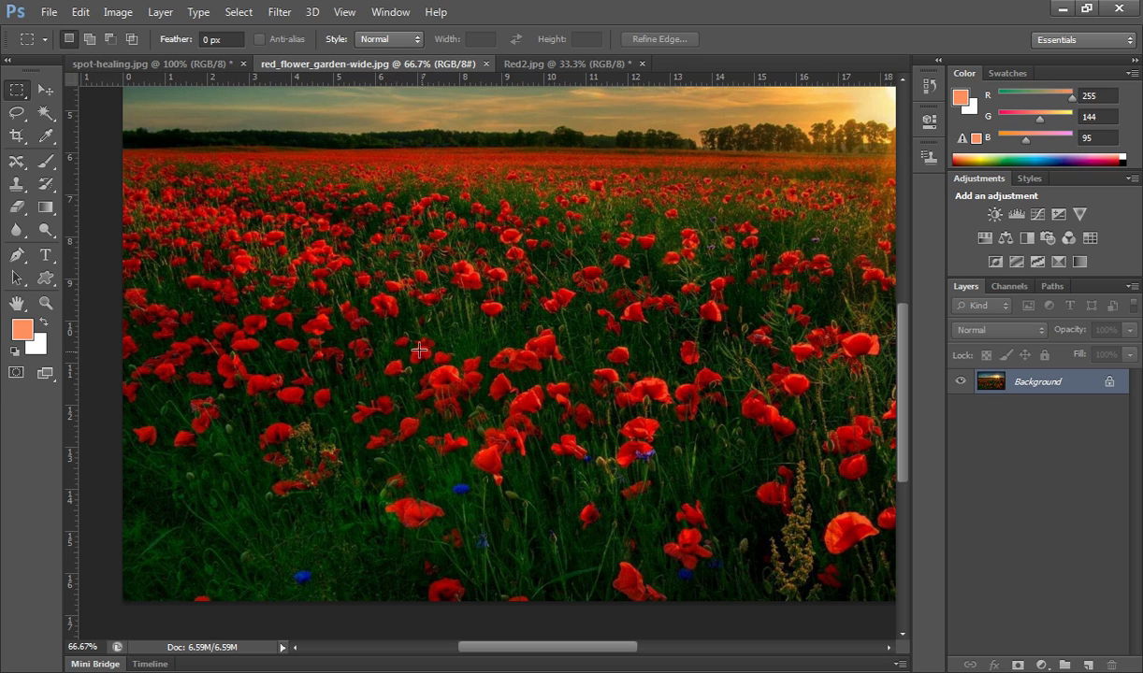
{"action": "left_click_drag", "start_coordinate": [422, 337], "coordinate": [551, 594]}
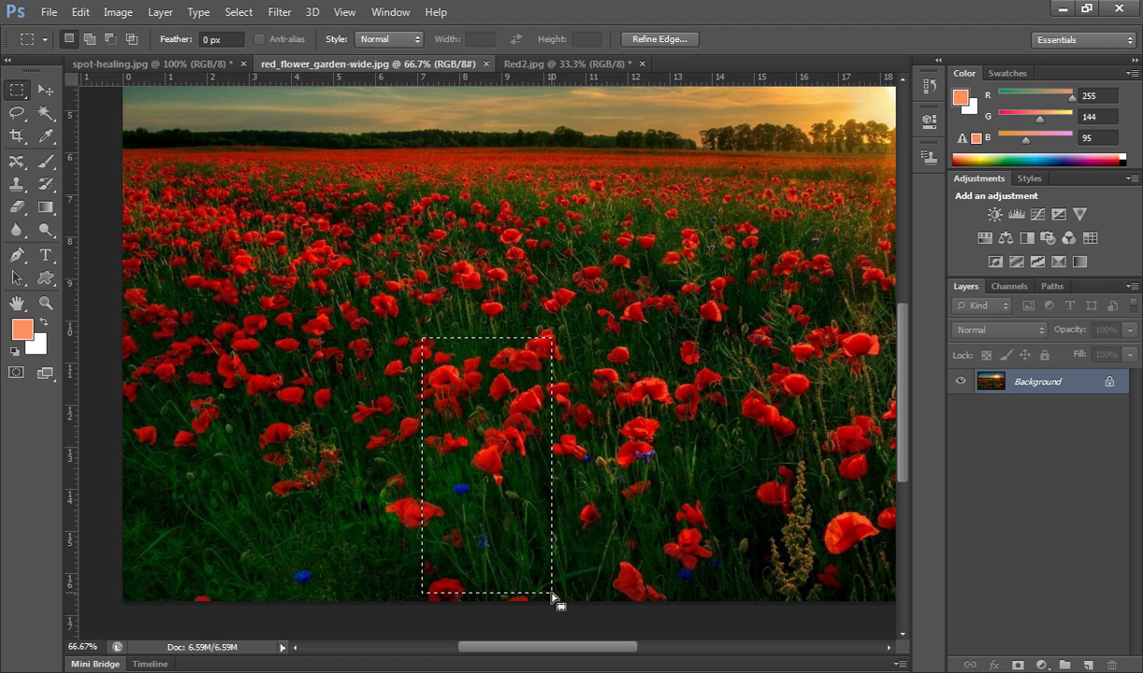
{"action": "key", "text": "ctrl+x"}
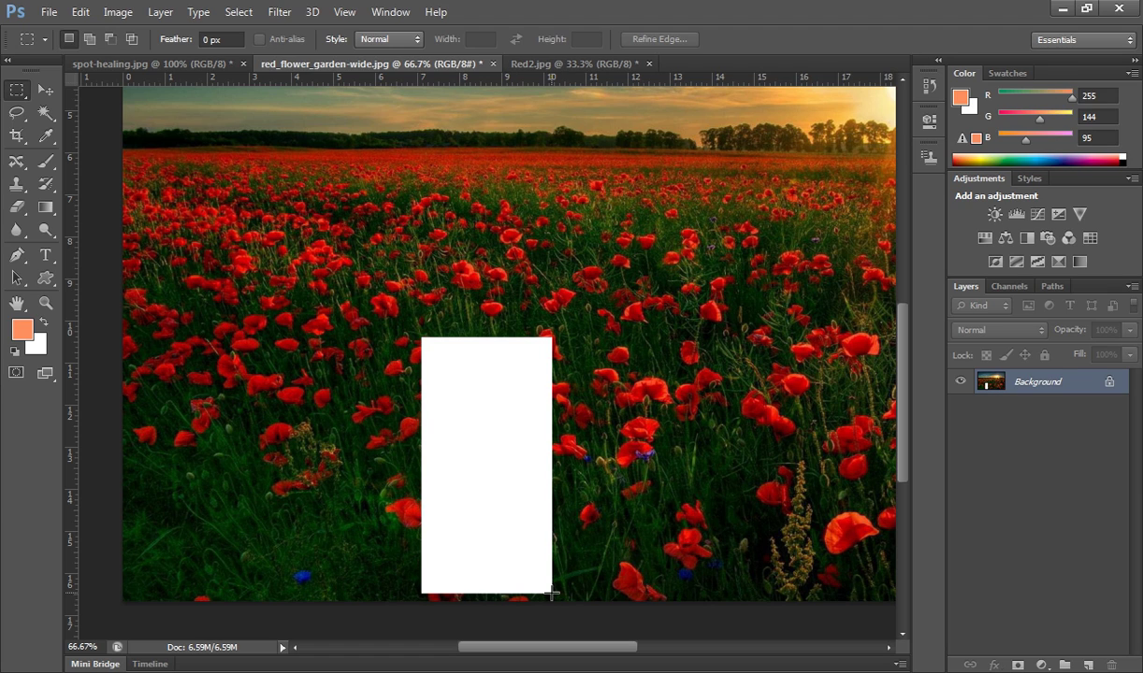
Paste the cut piece of poppy field as a new layer and move it to the right of the white gap
{"action": "key", "text": "ctrl+v"}
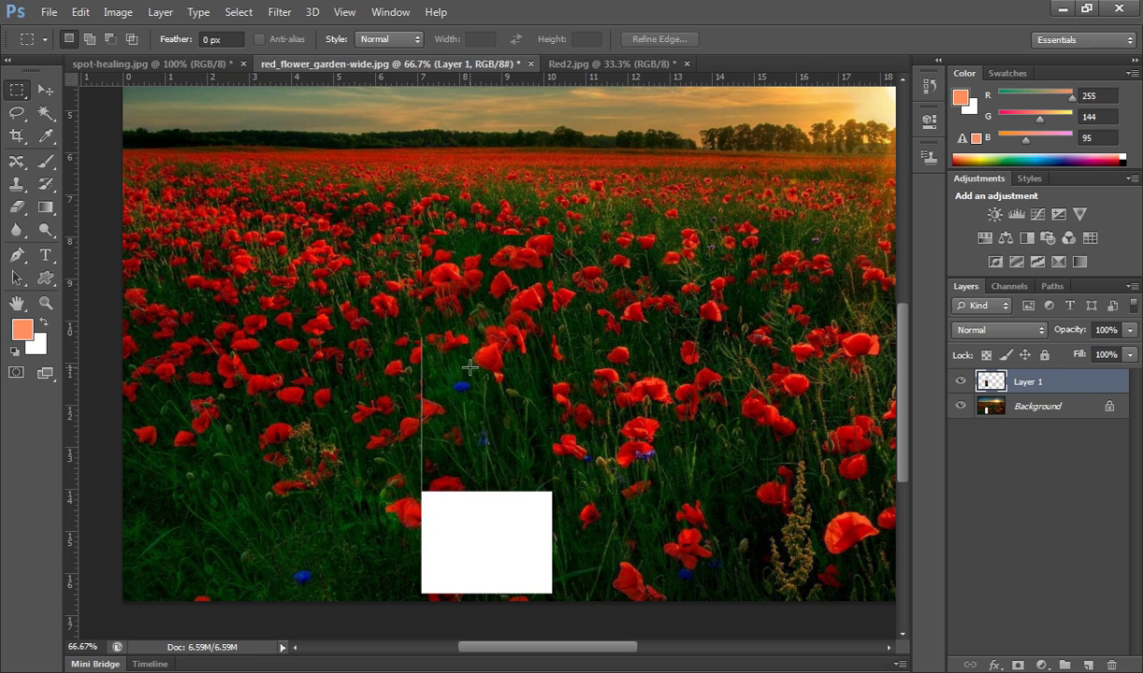
{"action": "left_click", "coordinate": [43, 88]}
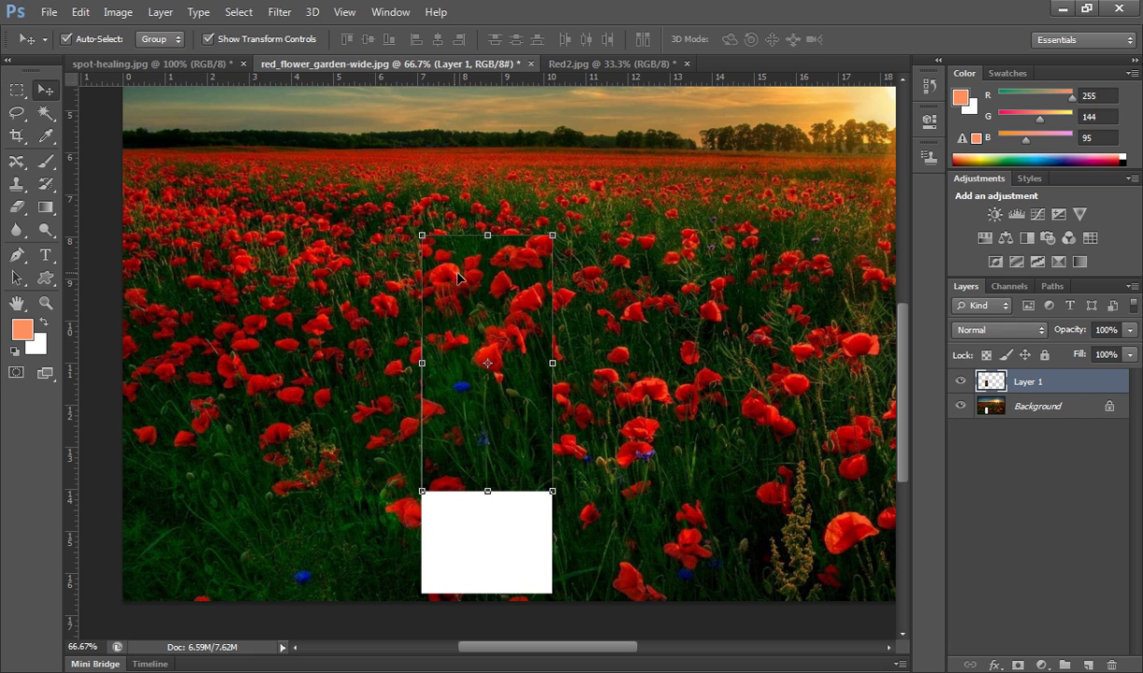
{"action": "left_click_drag", "start_coordinate": [499, 280], "coordinate": [665, 296]}
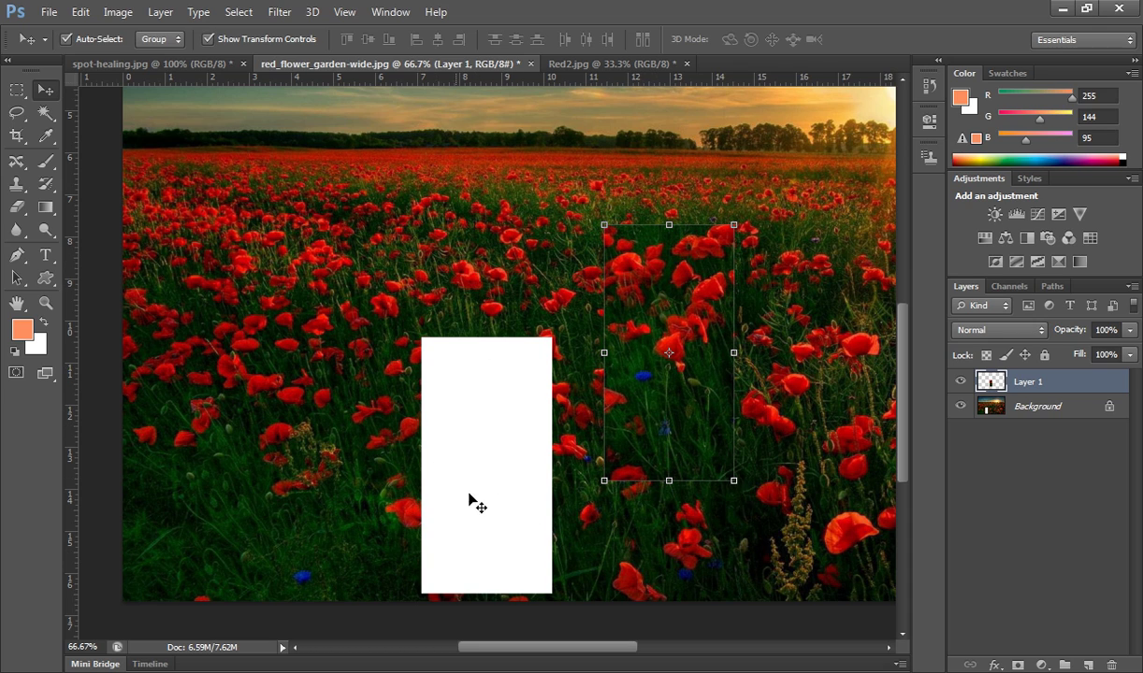
Move the pasted poppy piece across to the other side of the white gap, undo back to before the cut, and deselect
{"action": "left_click_drag", "start_coordinate": [645, 314], "coordinate": [306, 281]}
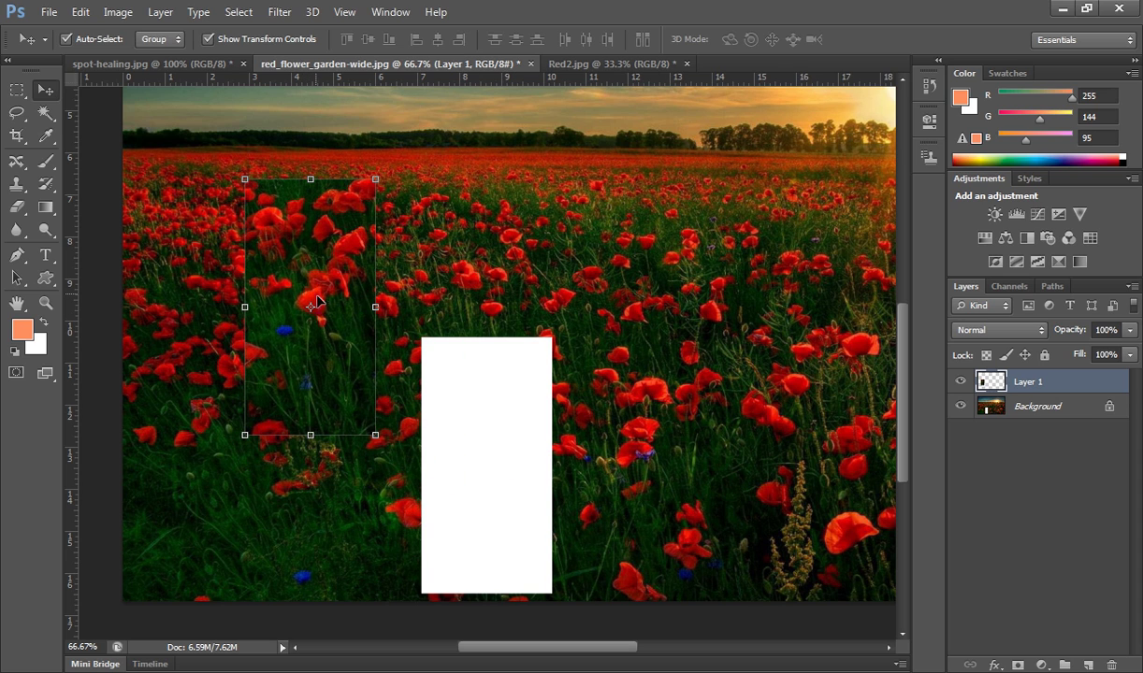
{"action": "key", "text": "ctrl+alt+z"}
{"action": "key", "text": "ctrl+alt+z"}
{"action": "key", "text": "ctrl+alt+z"}
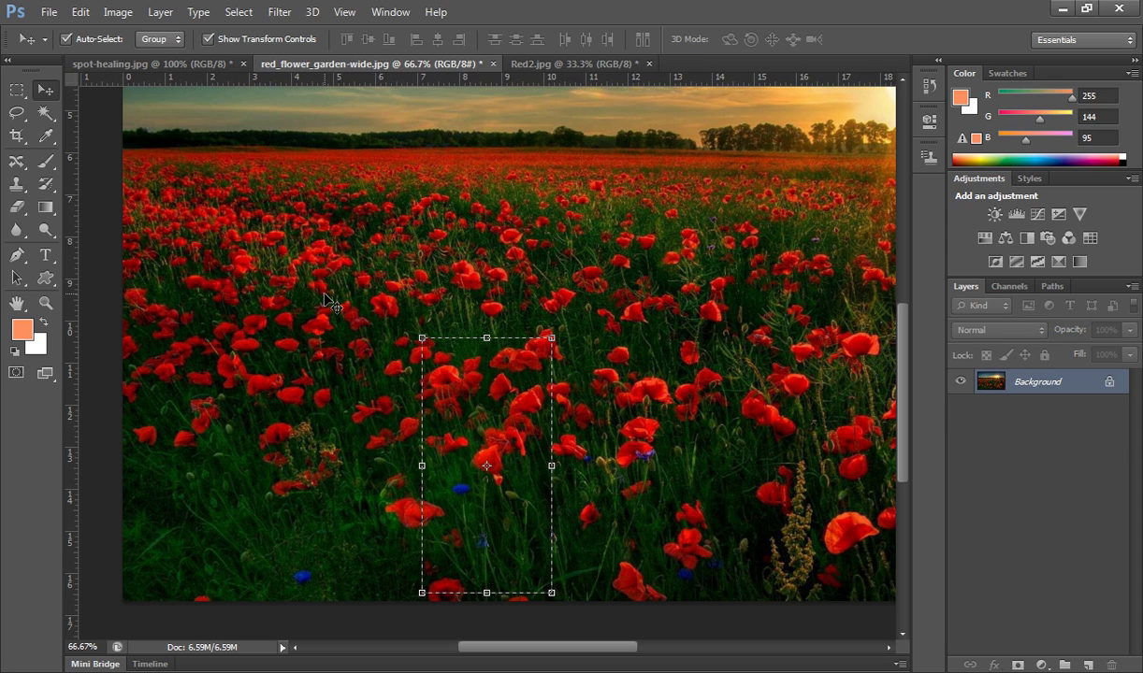
{"action": "key", "text": "ctrl+d"}
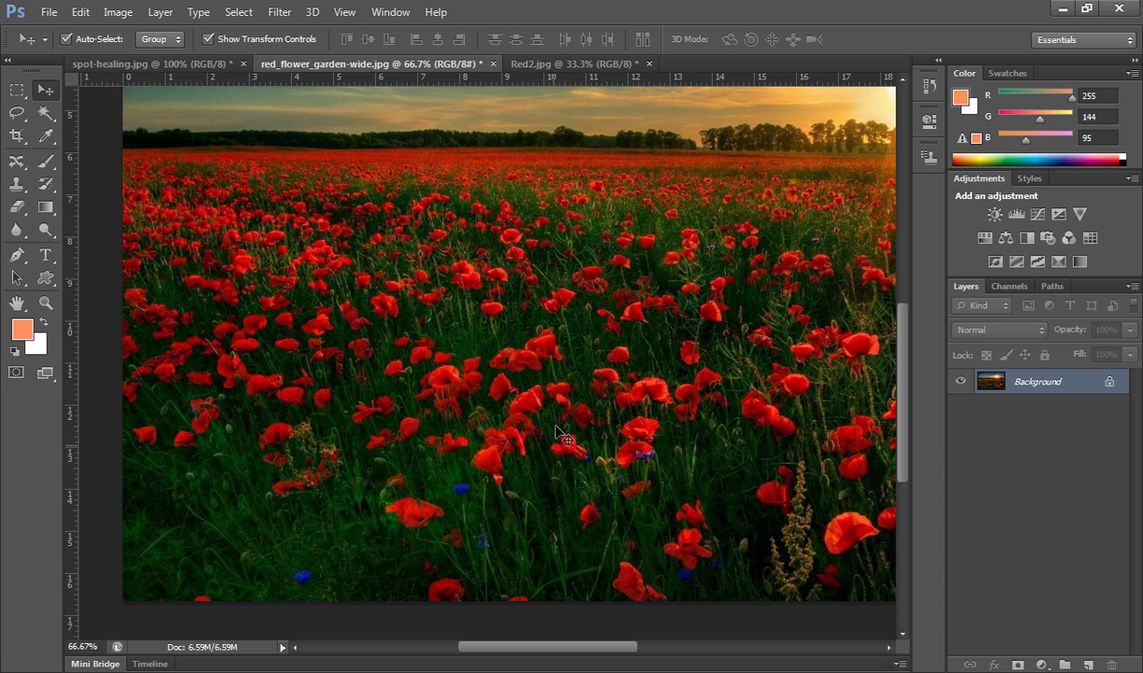
Activate the Content-Aware Move Tool for the poppy field image
{"action": "key", "text": "ctrl+minus"}
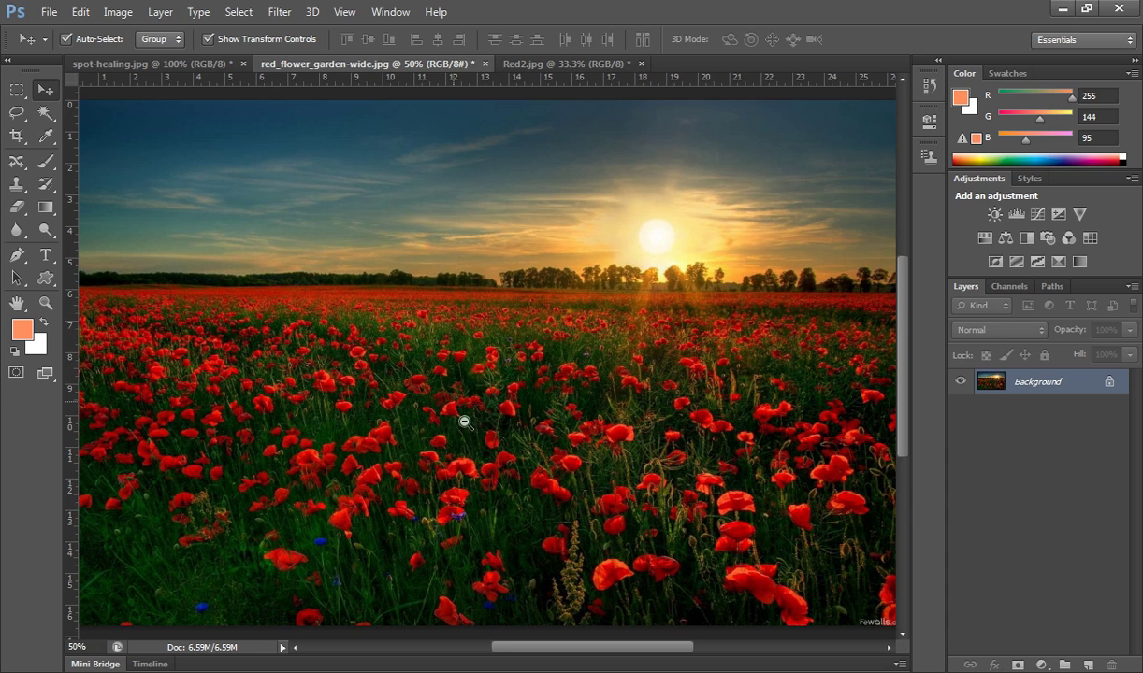
{"action": "key", "text": "ctrl+minus"}
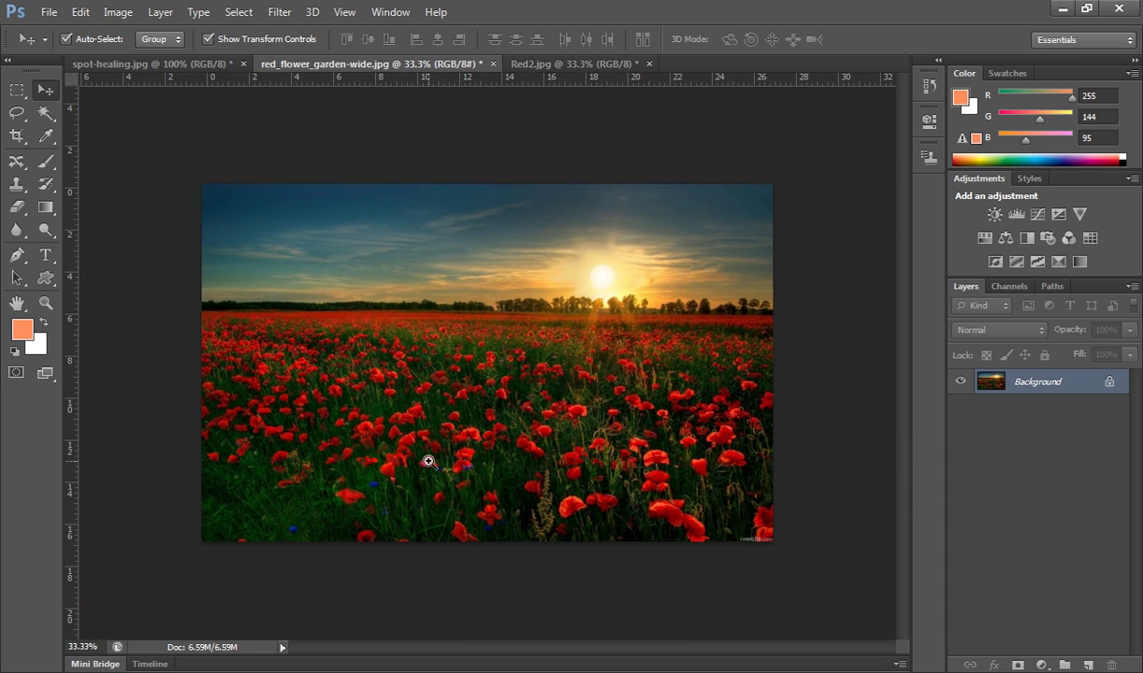
{"action": "key", "text": "ctrl+plus"}
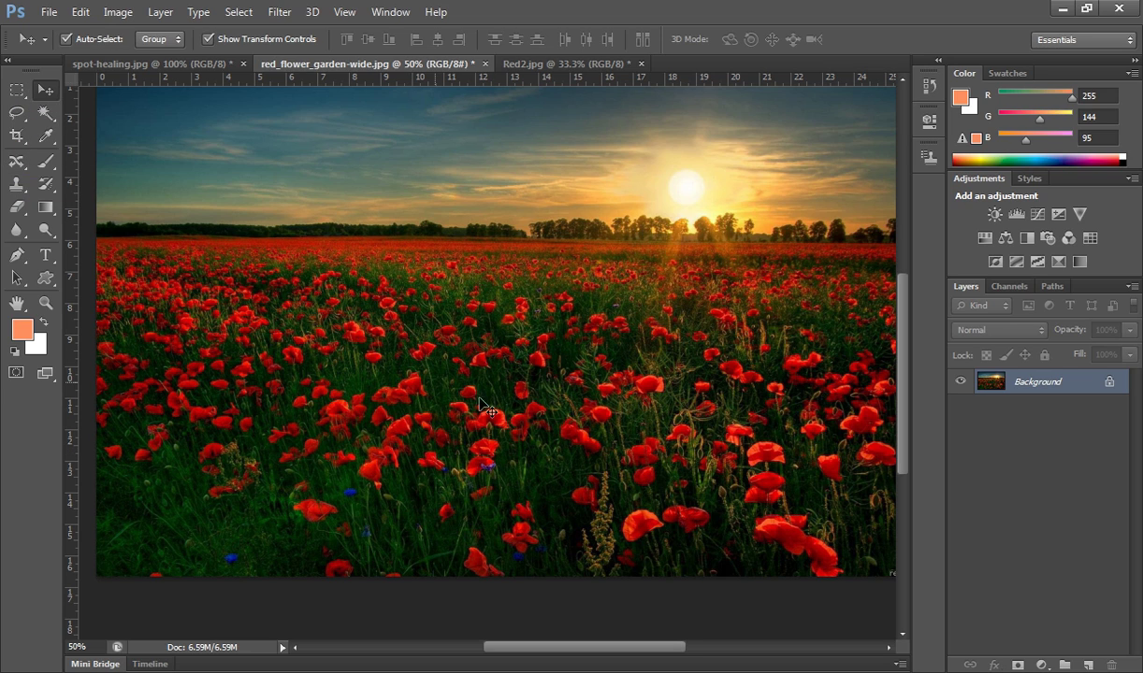
{"action": "left_click", "coordinate": [15, 161]}
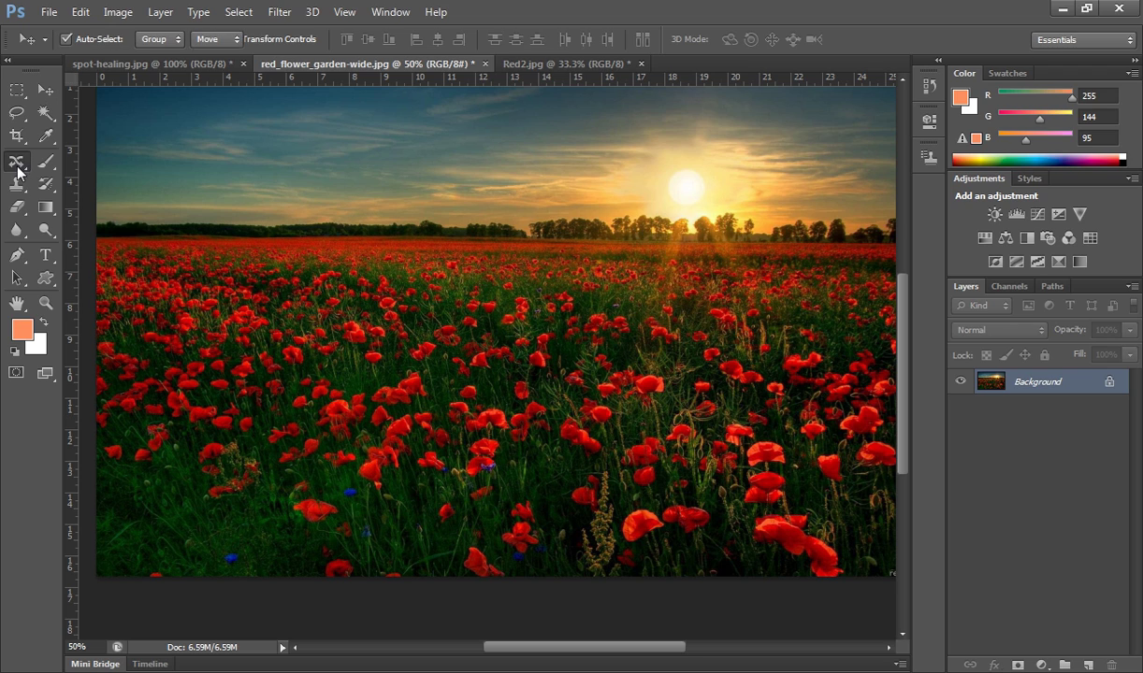
{"action": "left_click", "coordinate": [122, 208]}
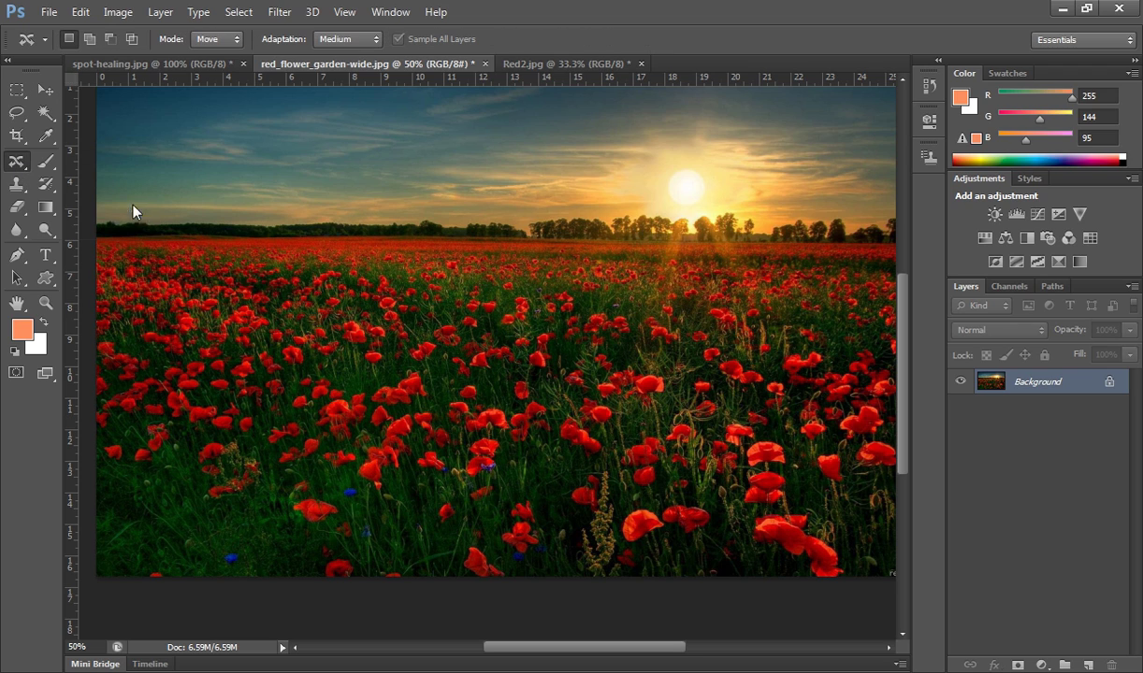
Outline a poppy patch about 5 by 5.5 ruler units in the lower-middle field and content-aware move it left, then slightly up
{"action": "mouse_move", "coordinate": [290, 379]}
{"action": "left_mouse_down"}
{"action": "mouse_move", "coordinate": [329, 391]}
{"action": "mouse_move", "coordinate": [344, 421]}
{"action": "mouse_move", "coordinate": [324, 545]}
{"action": "mouse_move", "coordinate": [294, 548]}
{"action": "left_mouse_up"}
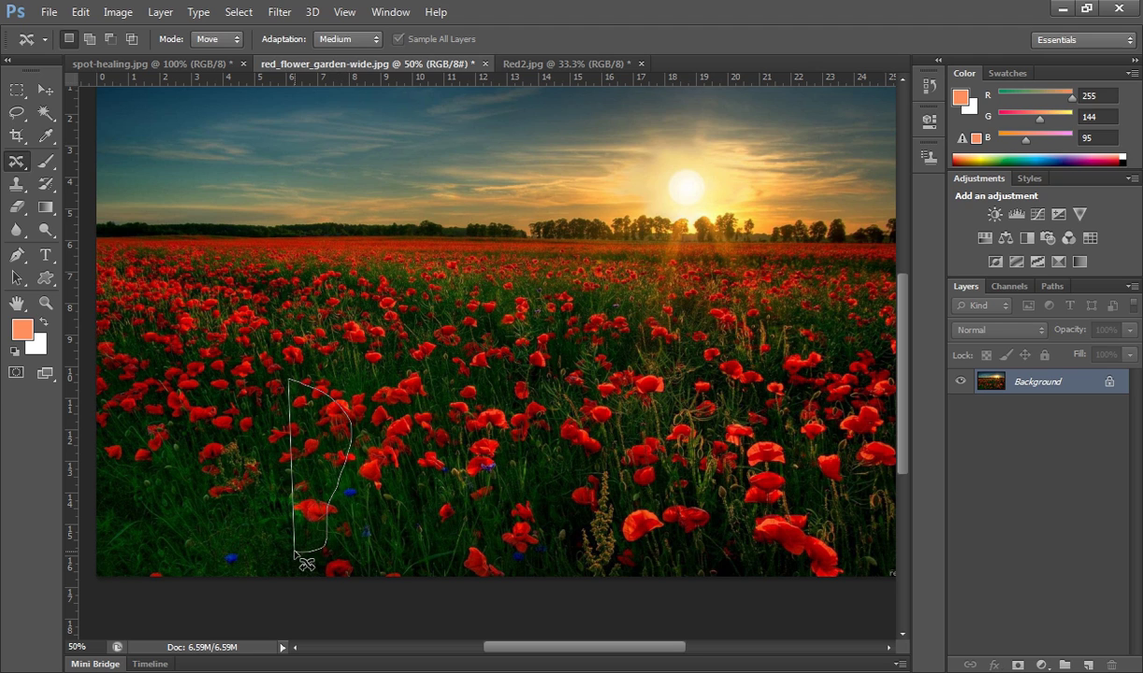
{"action": "left_click", "coordinate": [374, 477]}
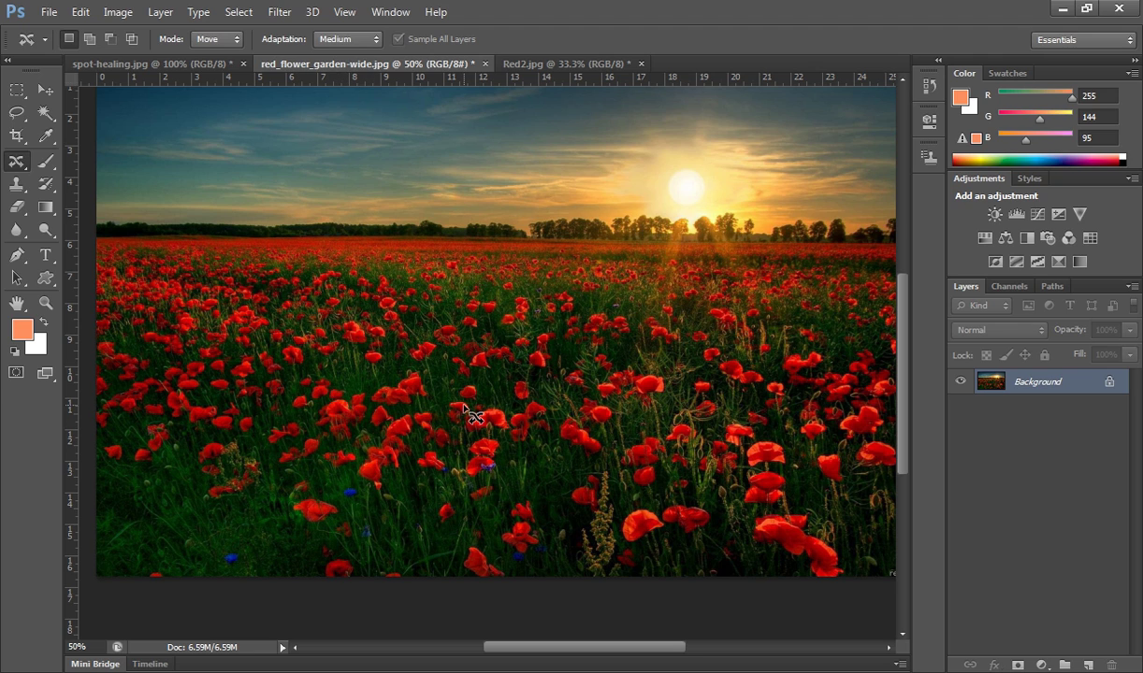
{"action": "mouse_move", "coordinate": [374, 376]}
{"action": "left_mouse_down"}
{"action": "mouse_move", "coordinate": [475, 374]}
{"action": "mouse_move", "coordinate": [494, 388]}
{"action": "mouse_move", "coordinate": [506, 491]}
{"action": "mouse_move", "coordinate": [493, 527]}
{"action": "mouse_move", "coordinate": [425, 544]}
{"action": "mouse_move", "coordinate": [366, 526]}
{"action": "mouse_move", "coordinate": [344, 484]}
{"action": "mouse_move", "coordinate": [379, 369]}
{"action": "left_mouse_up"}
{"action": "left_click_drag", "start_coordinate": [424, 453], "coordinate": [239, 423]}
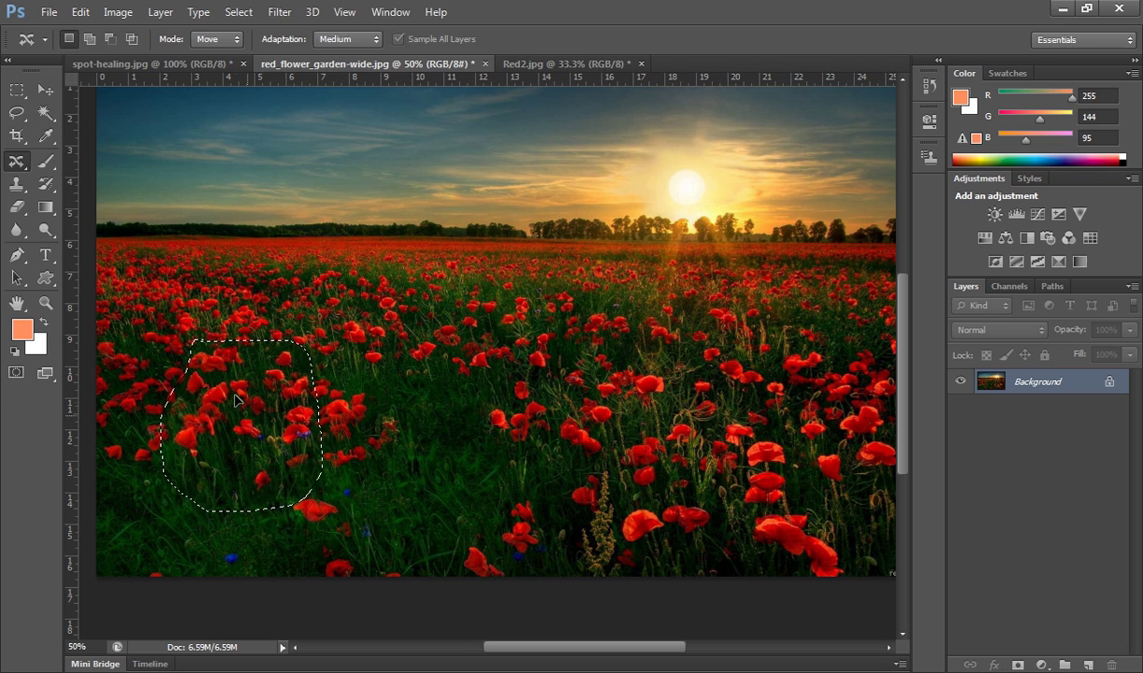
{"action": "left_click_drag", "start_coordinate": [273, 425], "coordinate": [259, 392]}
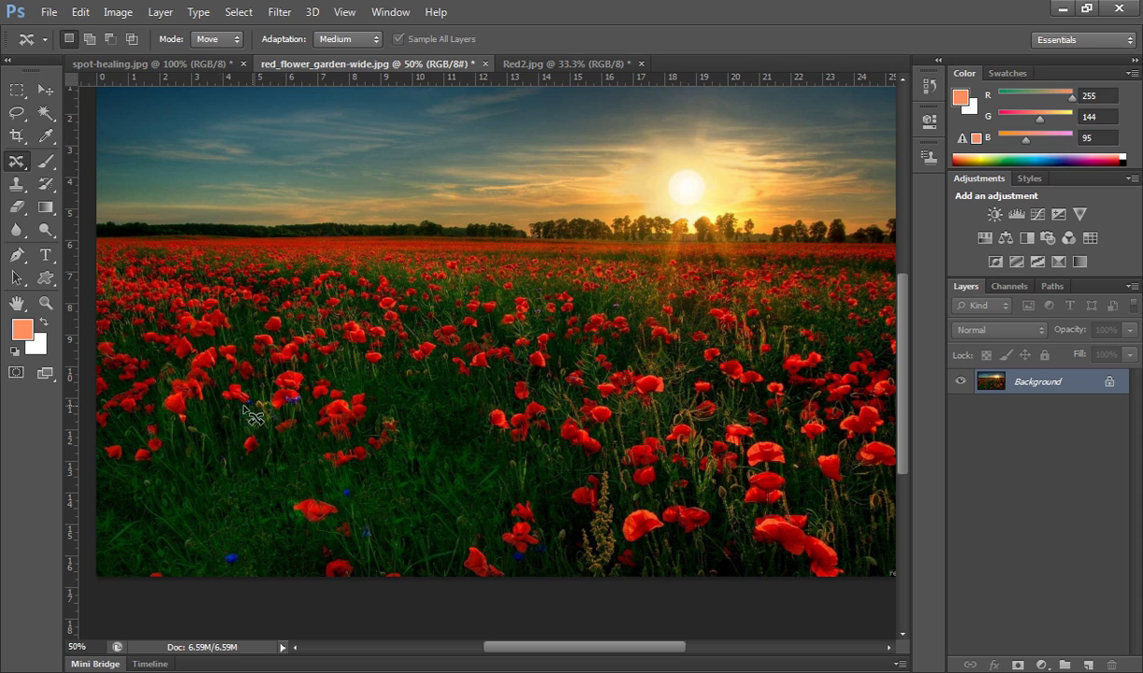
Undo both content-aware moves of the poppy patch and its selection outline
{"action": "key", "text": "ctrl+alt+z"}
{"action": "key", "text": "ctrl+alt+z"}
{"action": "key", "text": "ctrl+alt+z"}
{"action": "key", "text": "ctrl+alt+z"}
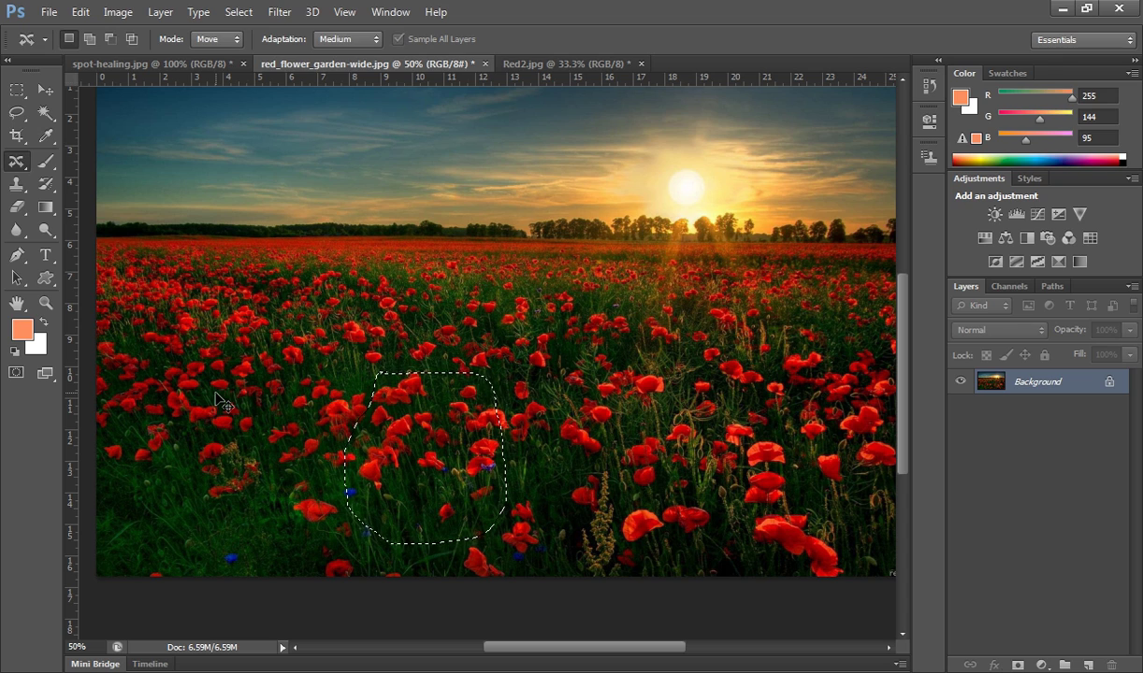
{"action": "key", "text": "ctrl+alt+z"}
Outline a smaller poppy patch about 3.5 by 4 ruler units and content-aware move it to the lower-left part of the field
{"action": "mouse_move", "coordinate": [370, 380]}
{"action": "left_mouse_down"}
{"action": "mouse_move", "coordinate": [407, 370]}
{"action": "mouse_move", "coordinate": [440, 410]}
{"action": "mouse_move", "coordinate": [451, 487]}
{"action": "mouse_move", "coordinate": [357, 490]}
{"action": "mouse_move", "coordinate": [346, 447]}
{"action": "mouse_move", "coordinate": [362, 416]}
{"action": "mouse_move", "coordinate": [359, 389]}
{"action": "mouse_move", "coordinate": [372, 373]}
{"action": "mouse_move", "coordinate": [390, 386]}
{"action": "left_mouse_up"}
{"action": "key", "text": "ctrl+BackSpace"}
{"action": "key", "text": "ctrl+z"}
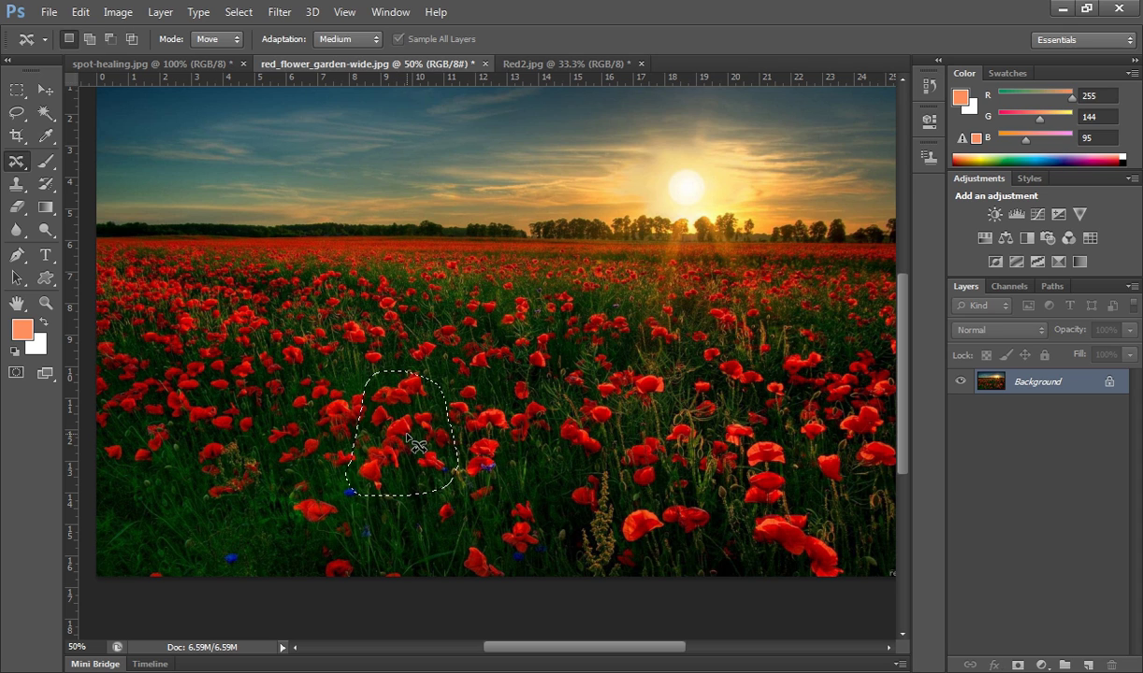
{"action": "left_click_drag", "start_coordinate": [411, 447], "coordinate": [161, 498]}
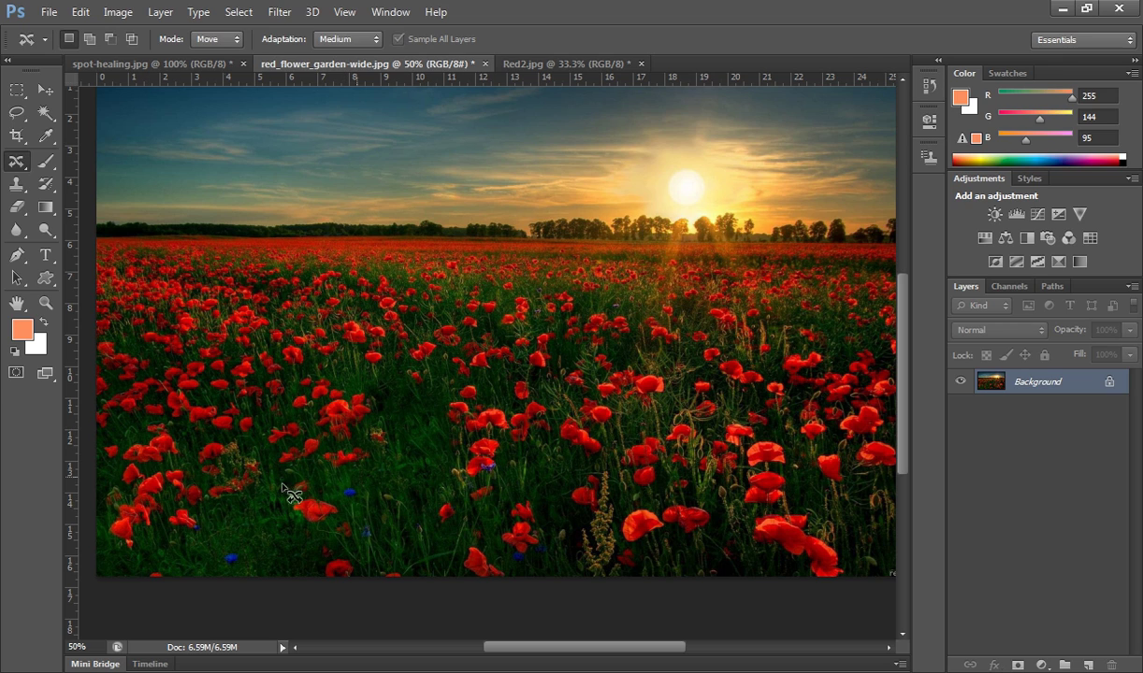
Activate the Red Eye Tool and switch to the Red2.jpg image
{"action": "right_click", "coordinate": [16, 171]}
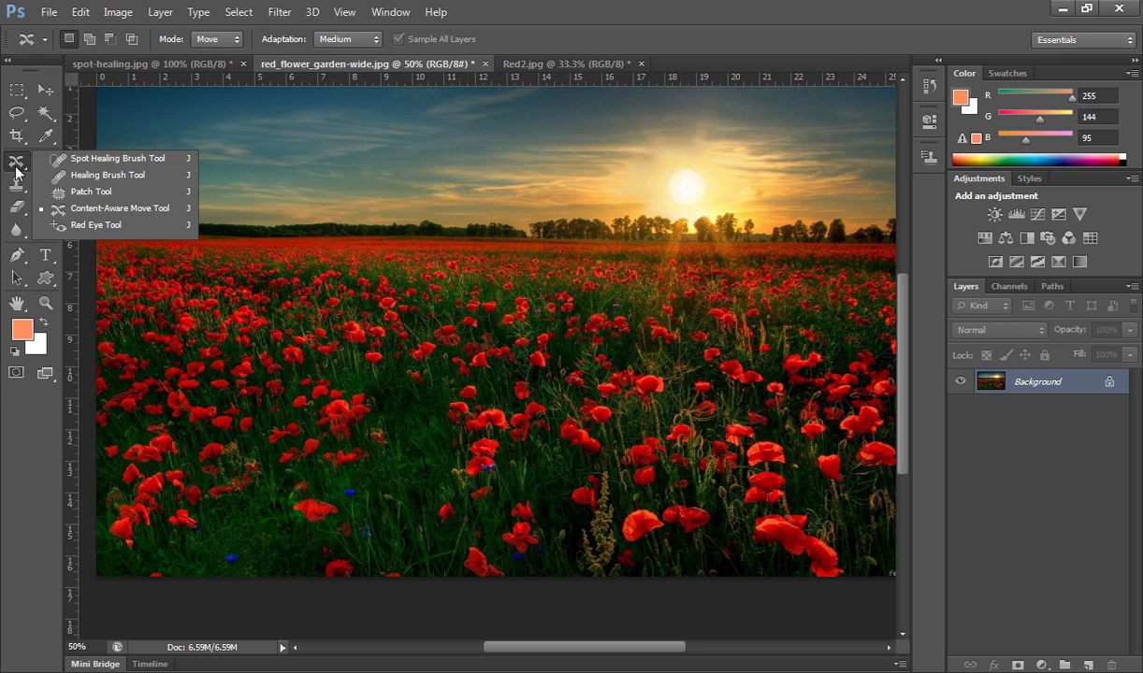
{"action": "left_click", "coordinate": [97, 225]}
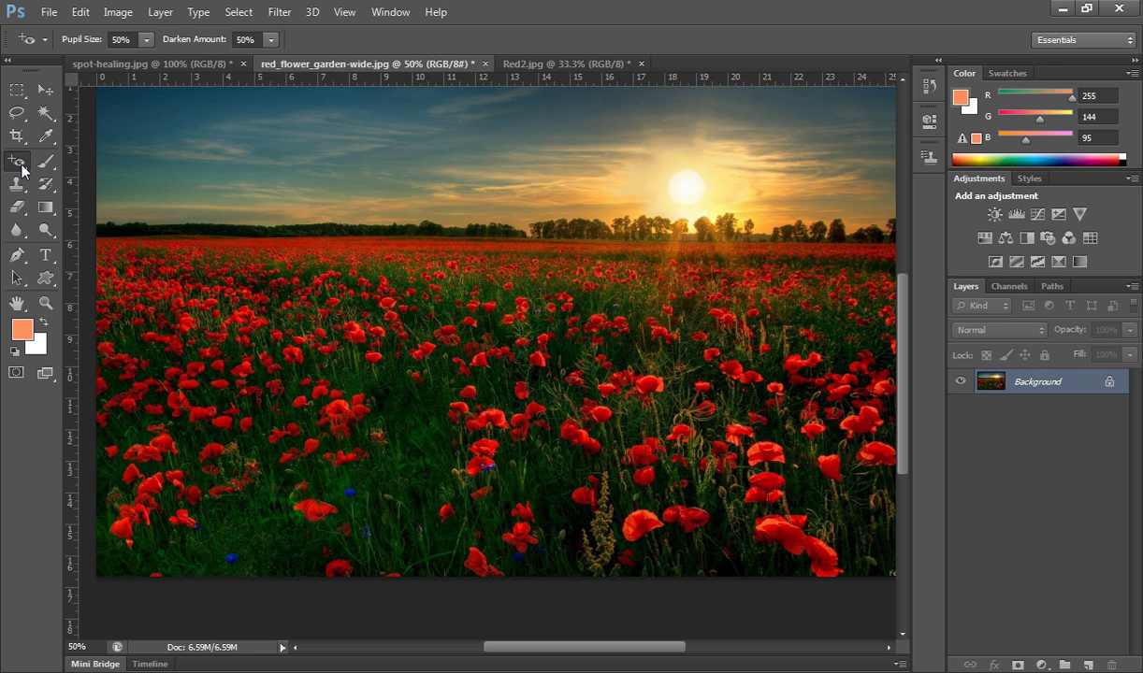
{"action": "left_click", "coordinate": [568, 65]}
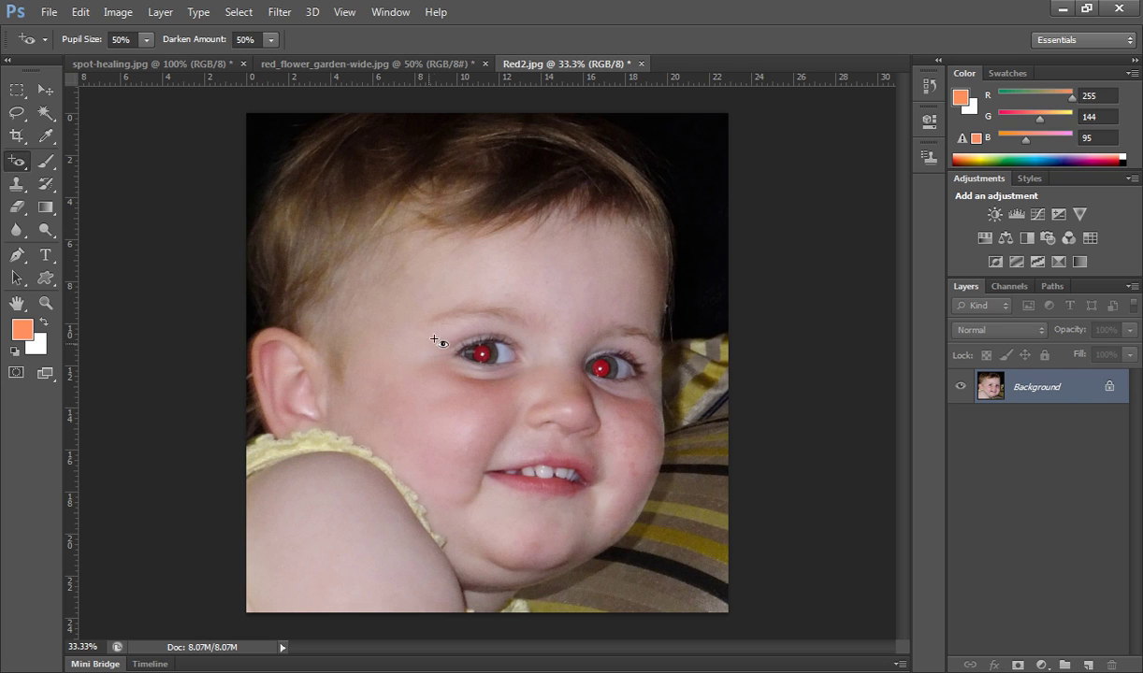
Remove the red from both of the baby's pupils with the Red Eye Tool, treating the right-hand eye repeatedly before the left-hand one
{"action": "left_click", "coordinate": [521, 378]}
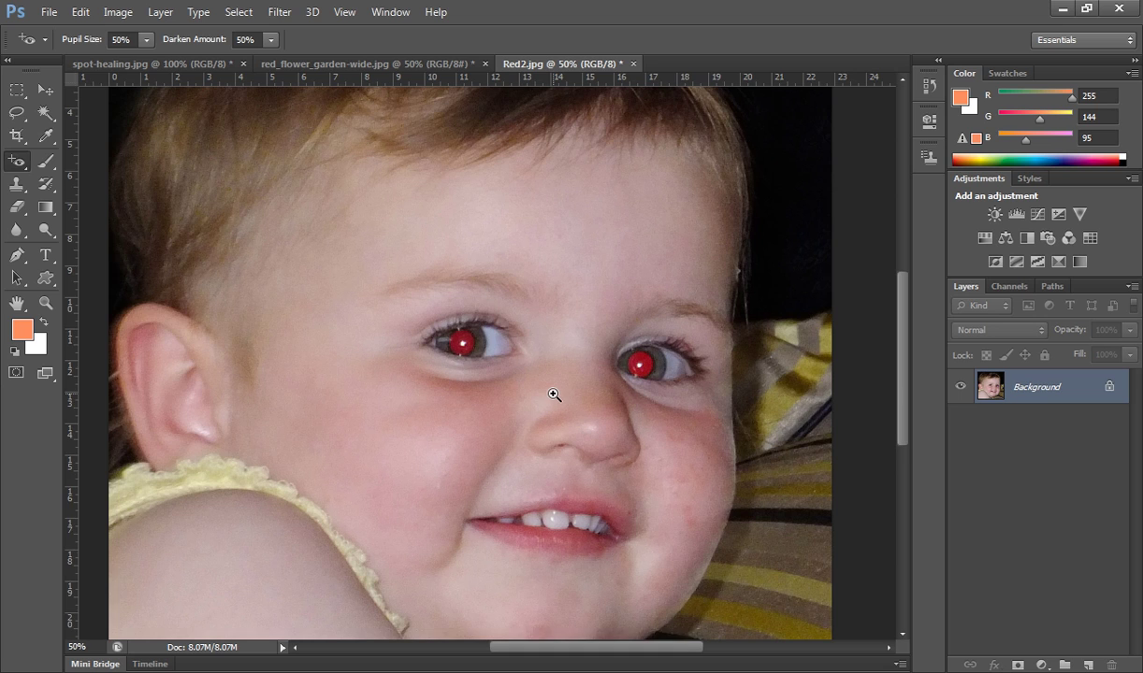
{"action": "left_click", "coordinate": [554, 394]}
{"action": "left_click", "coordinate": [562, 389]}
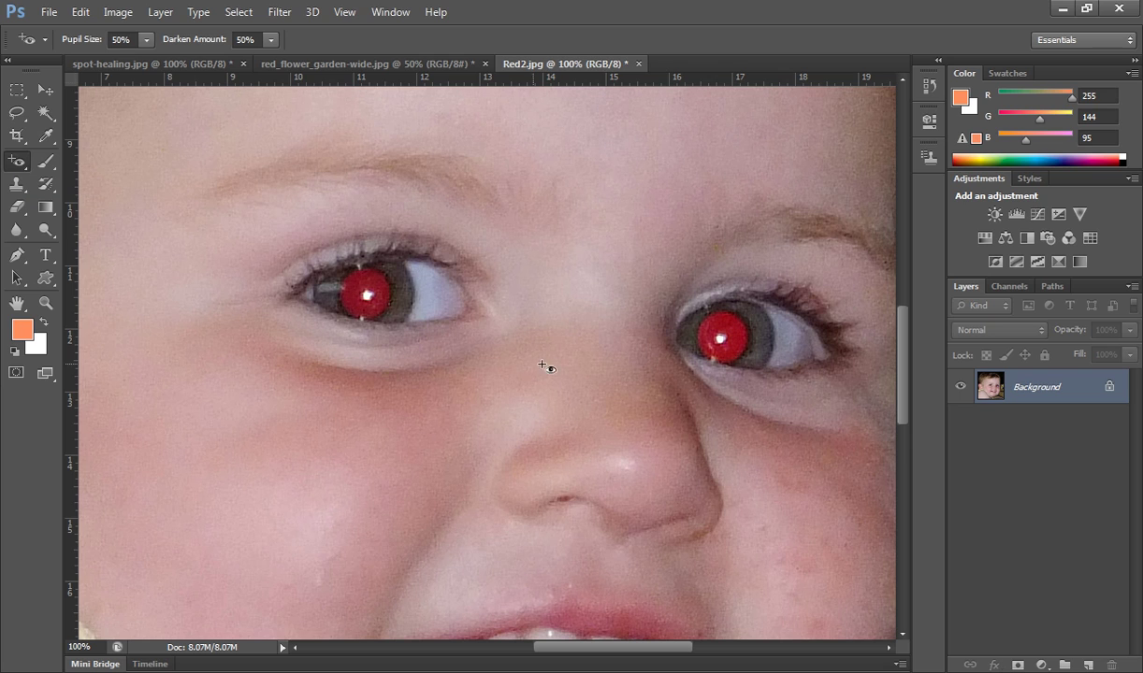
{"action": "left_click_drag", "start_coordinate": [555, 349], "coordinate": [534, 357]}
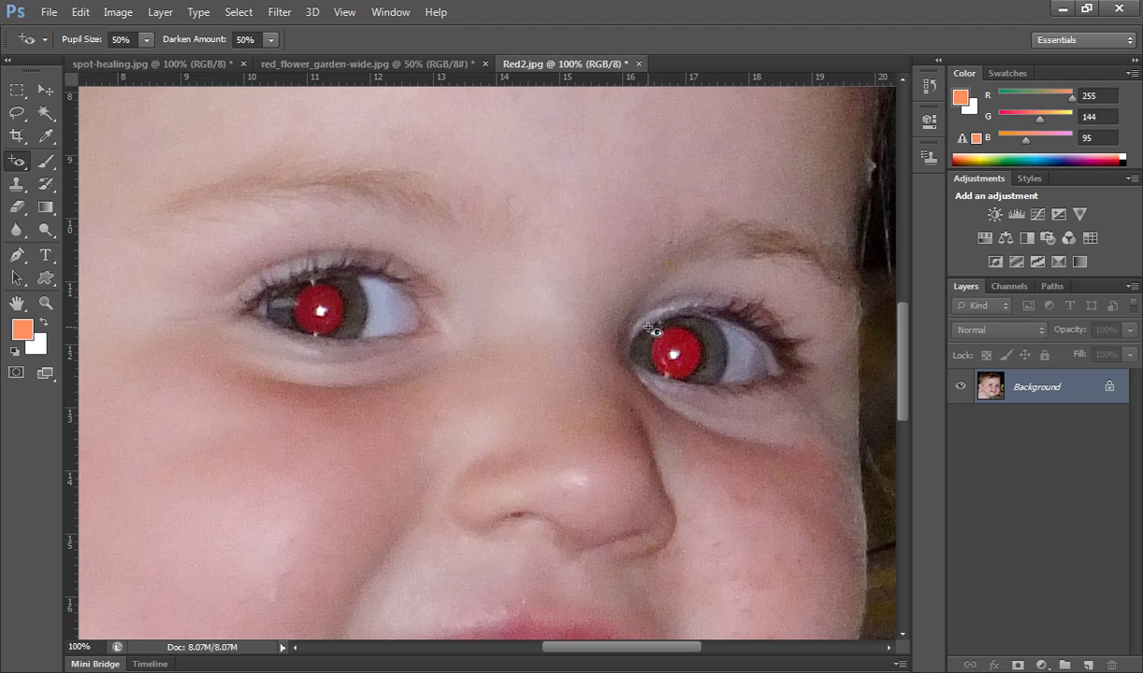
{"action": "left_click_drag", "start_coordinate": [647, 327], "coordinate": [720, 387]}
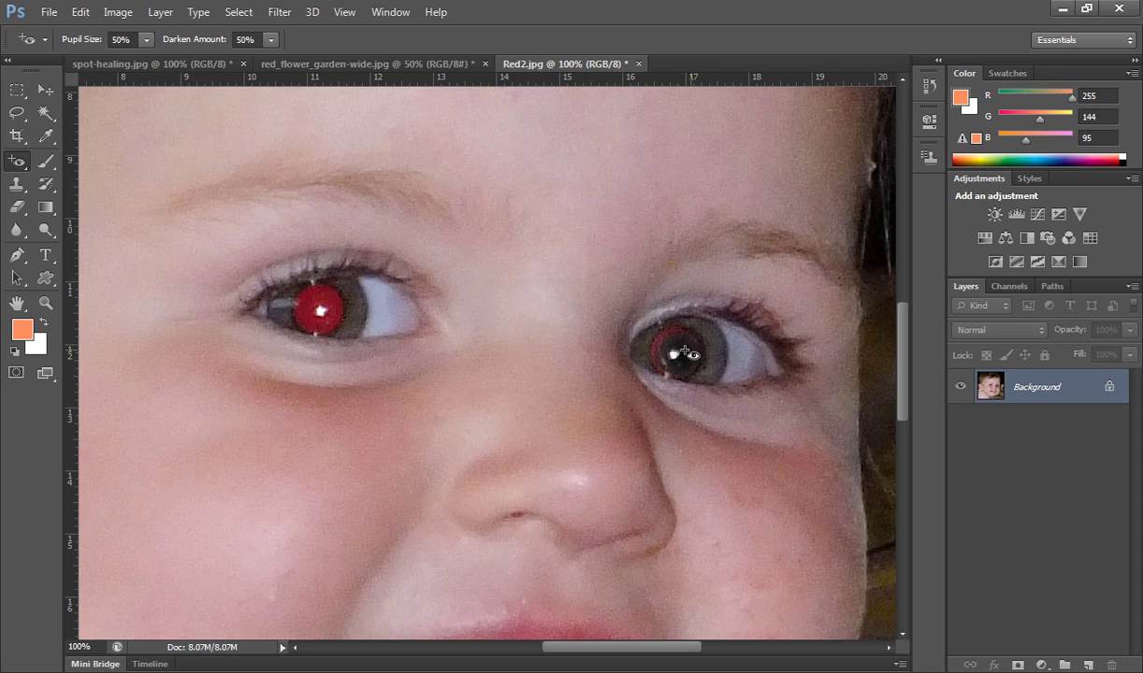
{"action": "left_click_drag", "start_coordinate": [654, 327], "coordinate": [680, 372]}
{"action": "left_click_drag", "start_coordinate": [649, 325], "coordinate": [685, 341]}
{"action": "left_click_drag", "start_coordinate": [292, 285], "coordinate": [358, 340]}
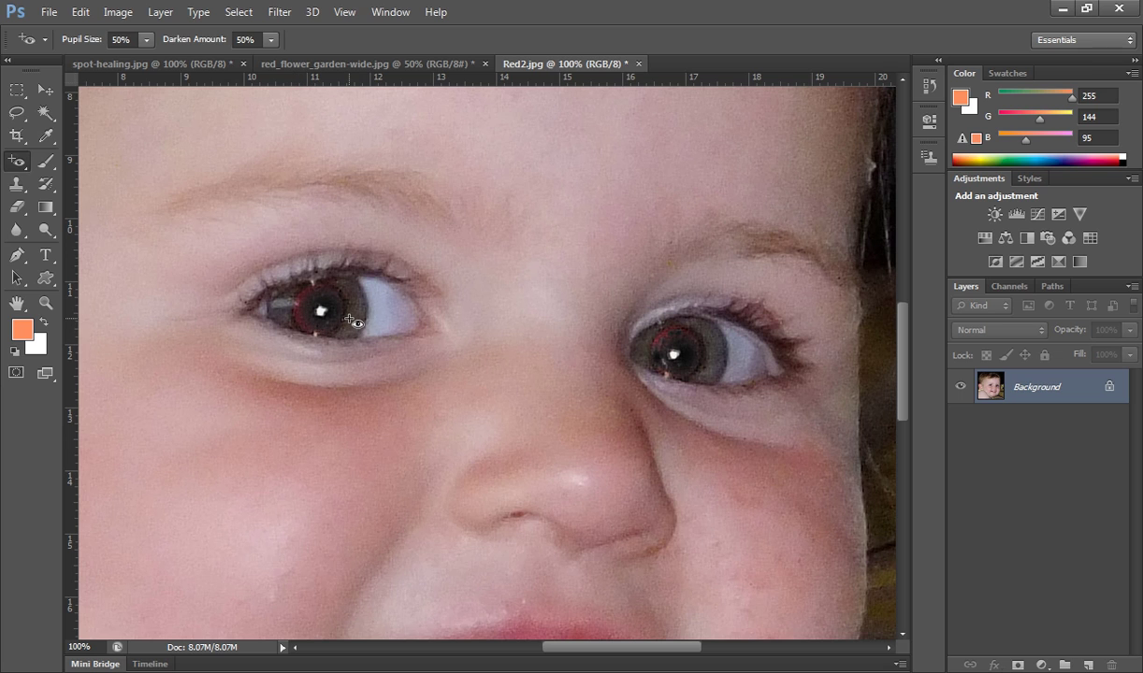
{"action": "scroll", "coordinate": [349, 319], "scroll_direction": "down", "scroll_amount": 3}
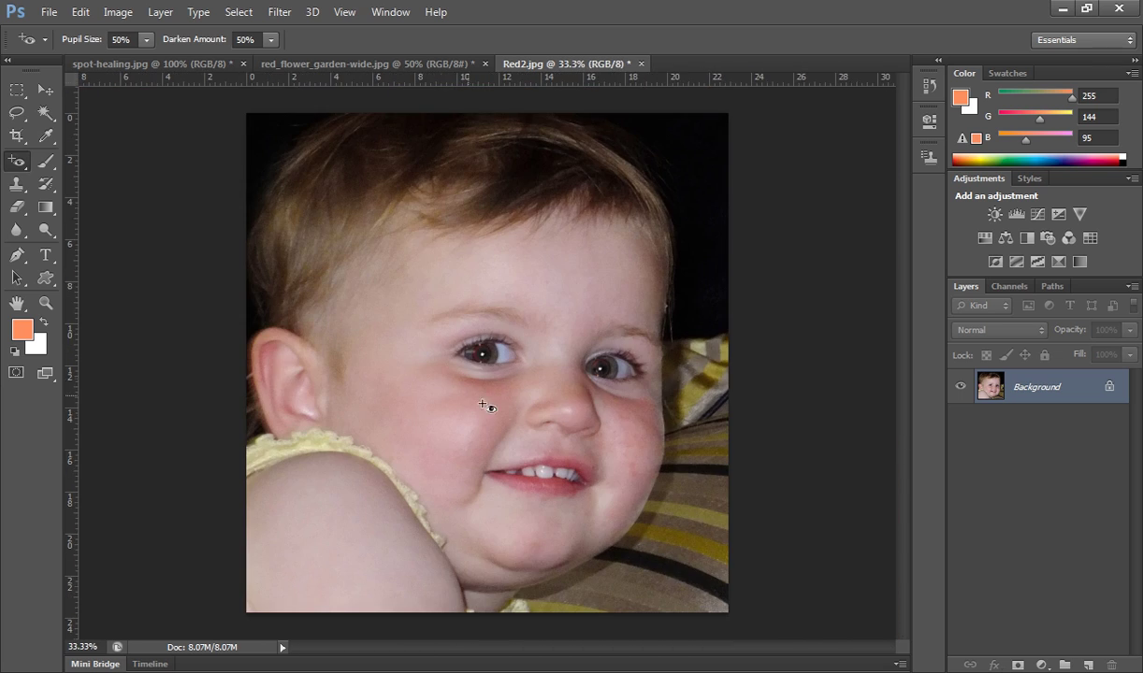